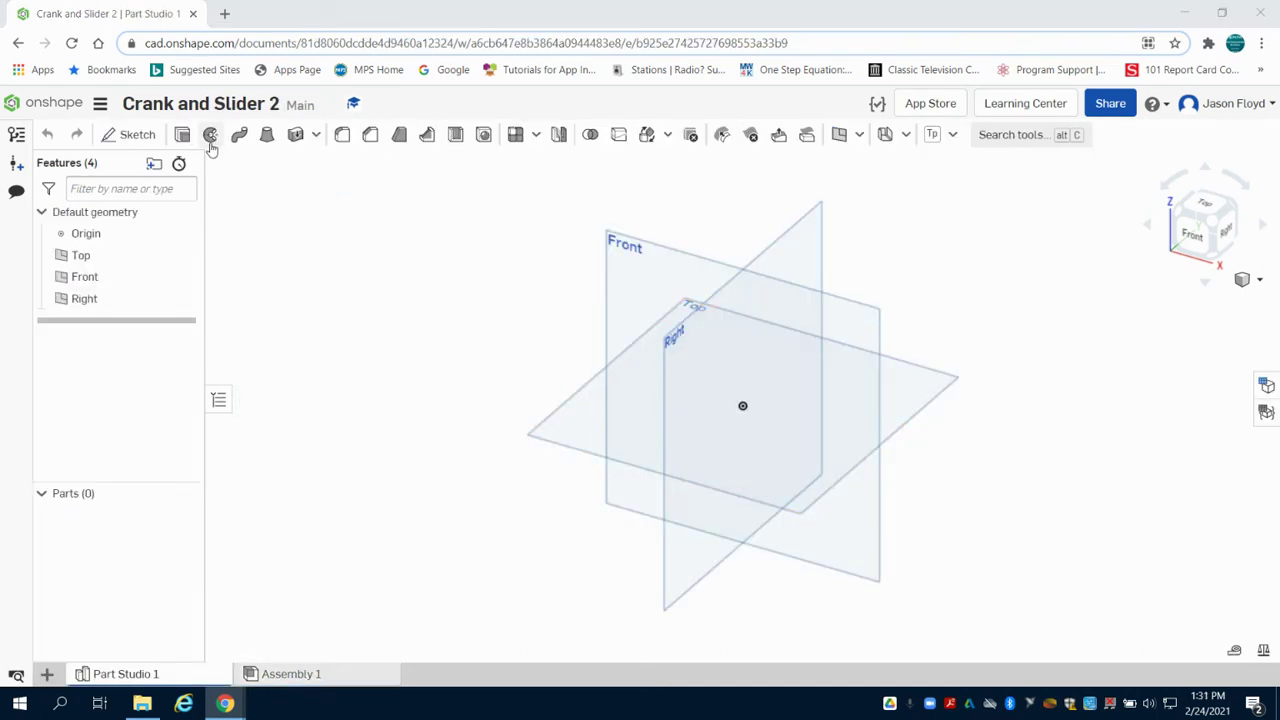
Start a Front-plane sketch with a diameter-2 circle centred at the origin
left_click(146, 137)
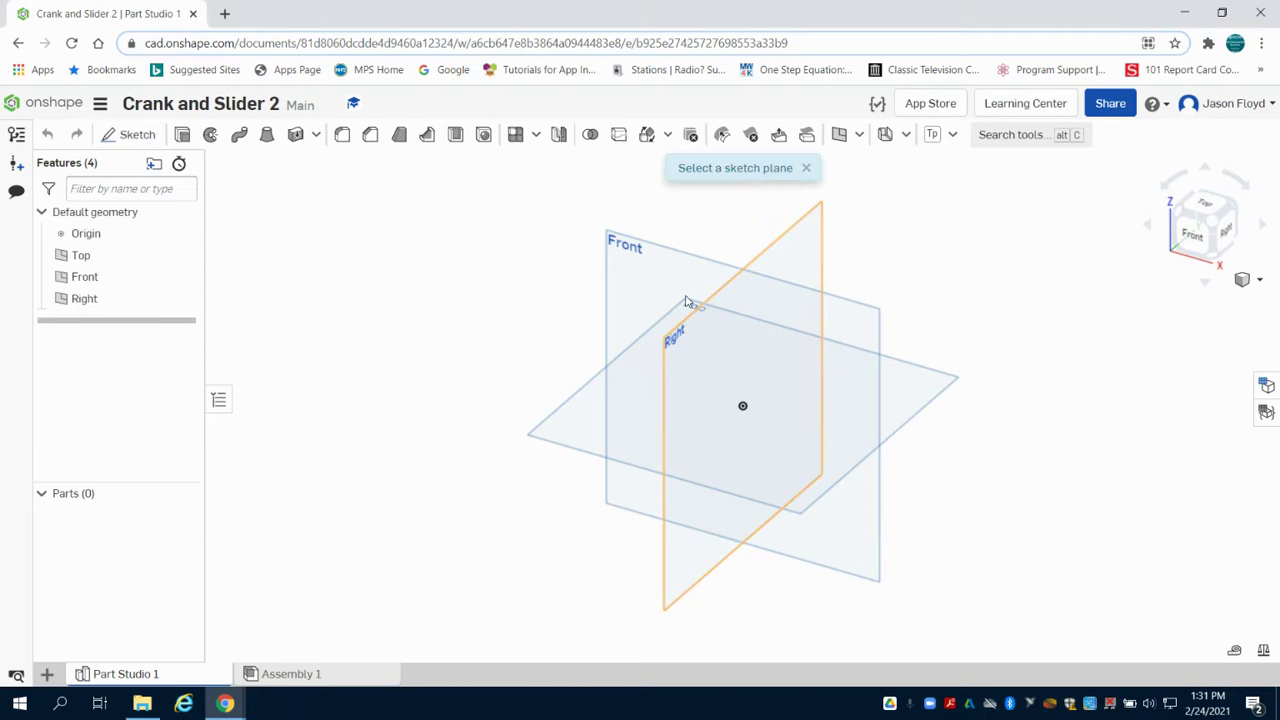
left_click(635, 248)
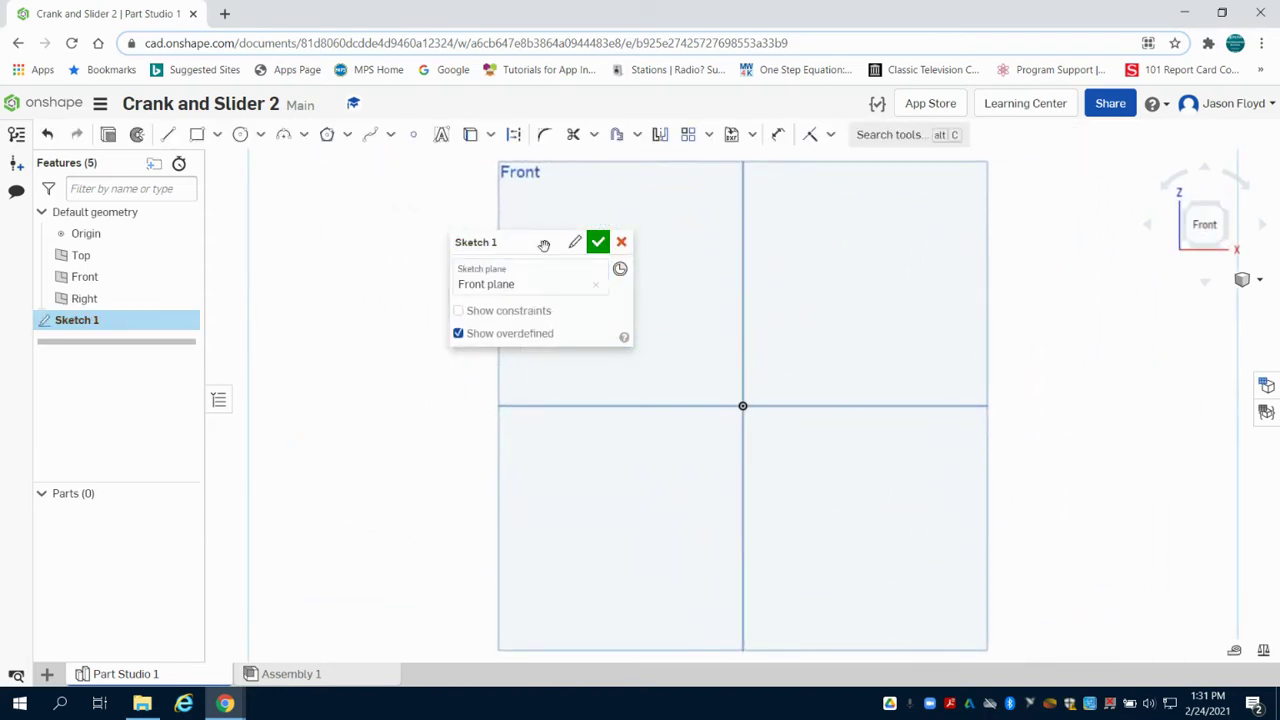
left_click_drag(544, 245, 448, 223)
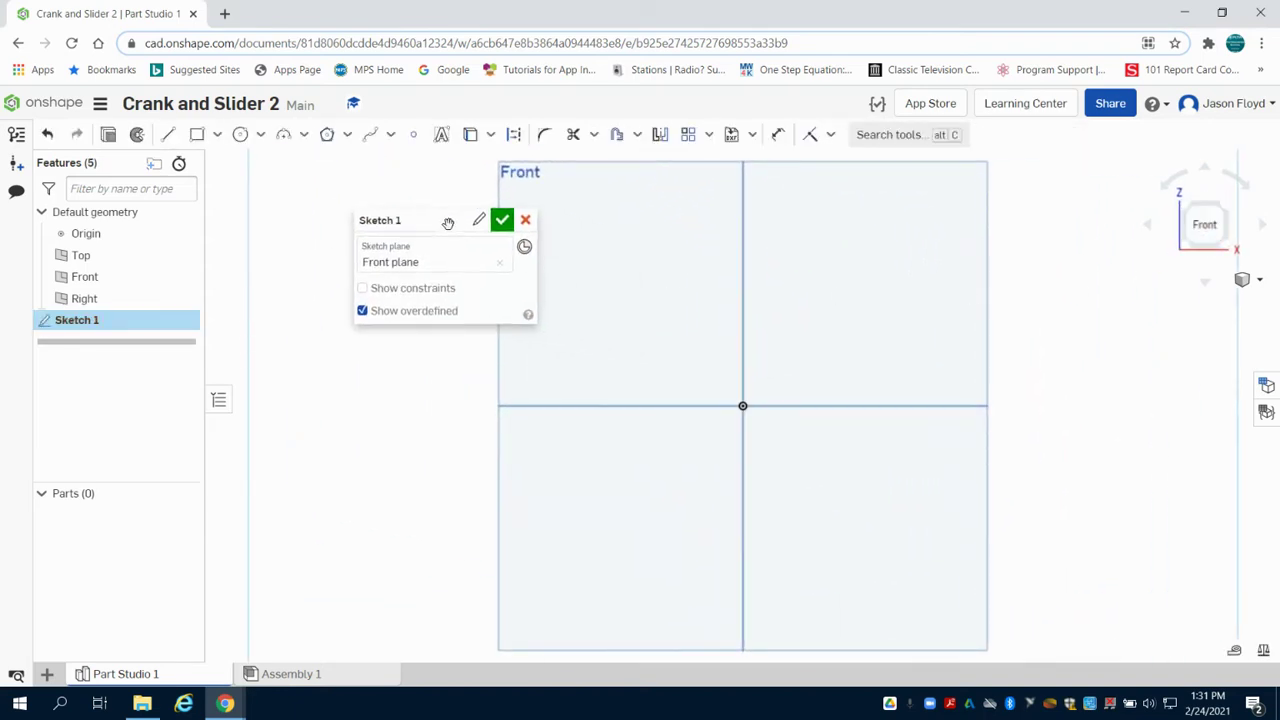
left_click(240, 134)
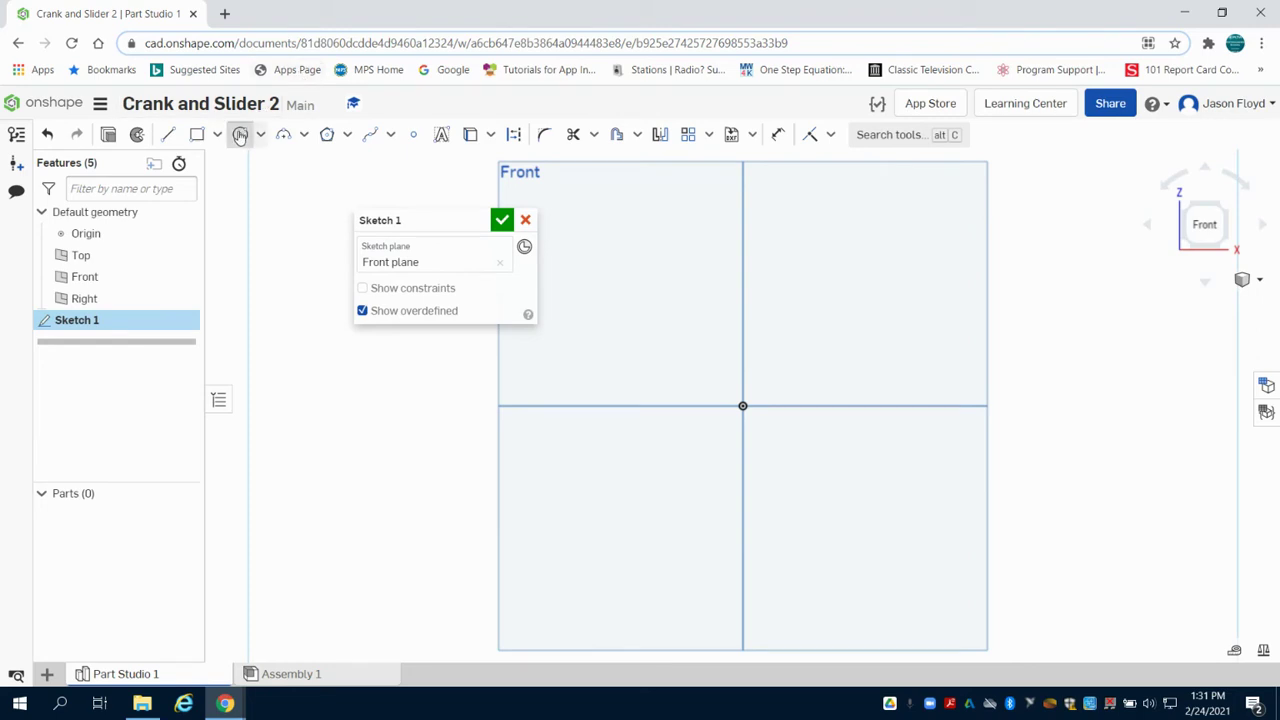
left_click(742, 405)
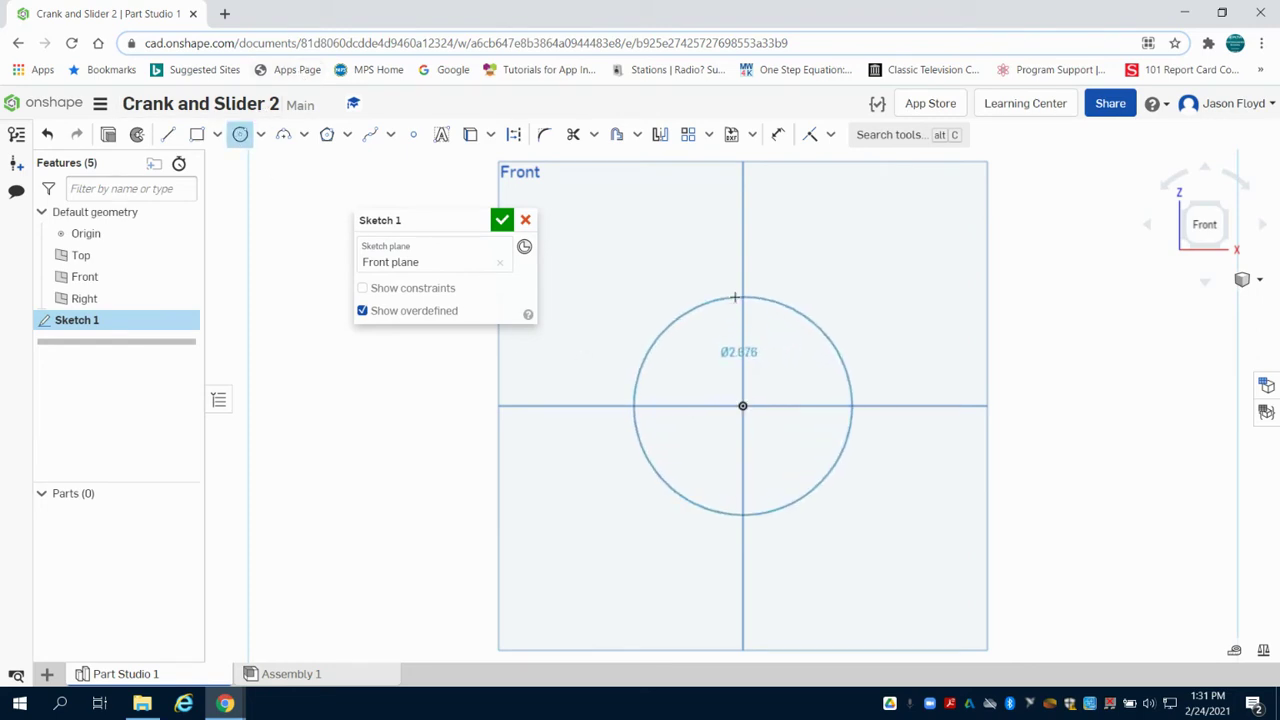
left_click(735, 297)
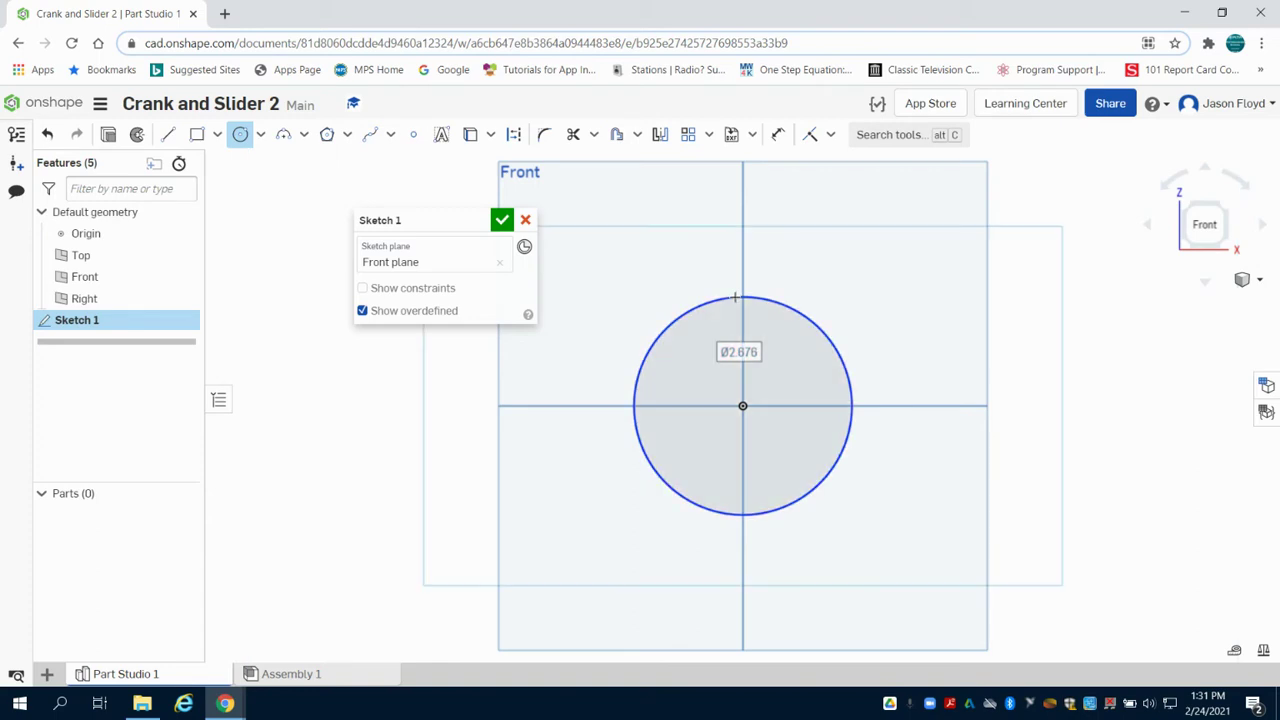
type("2")
key("Return")
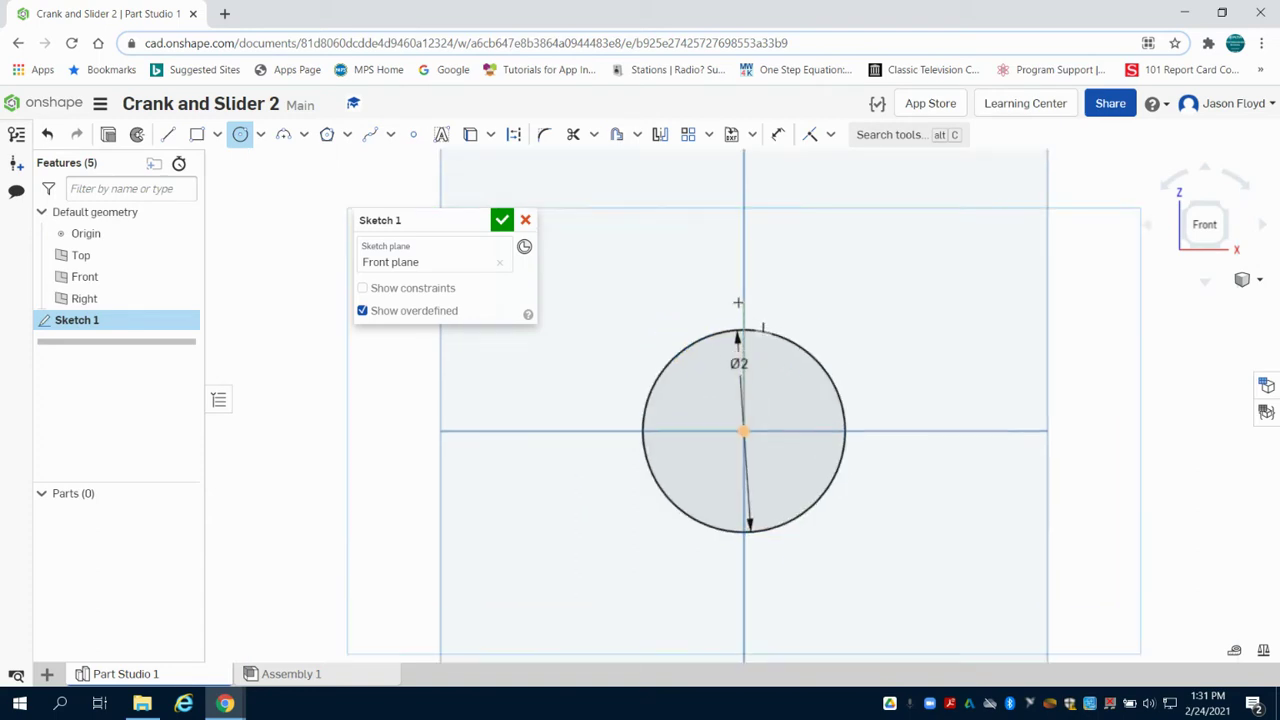
Add a diameter-1 circle centred on the large circle's top point
scroll(738, 302, "up", 2)
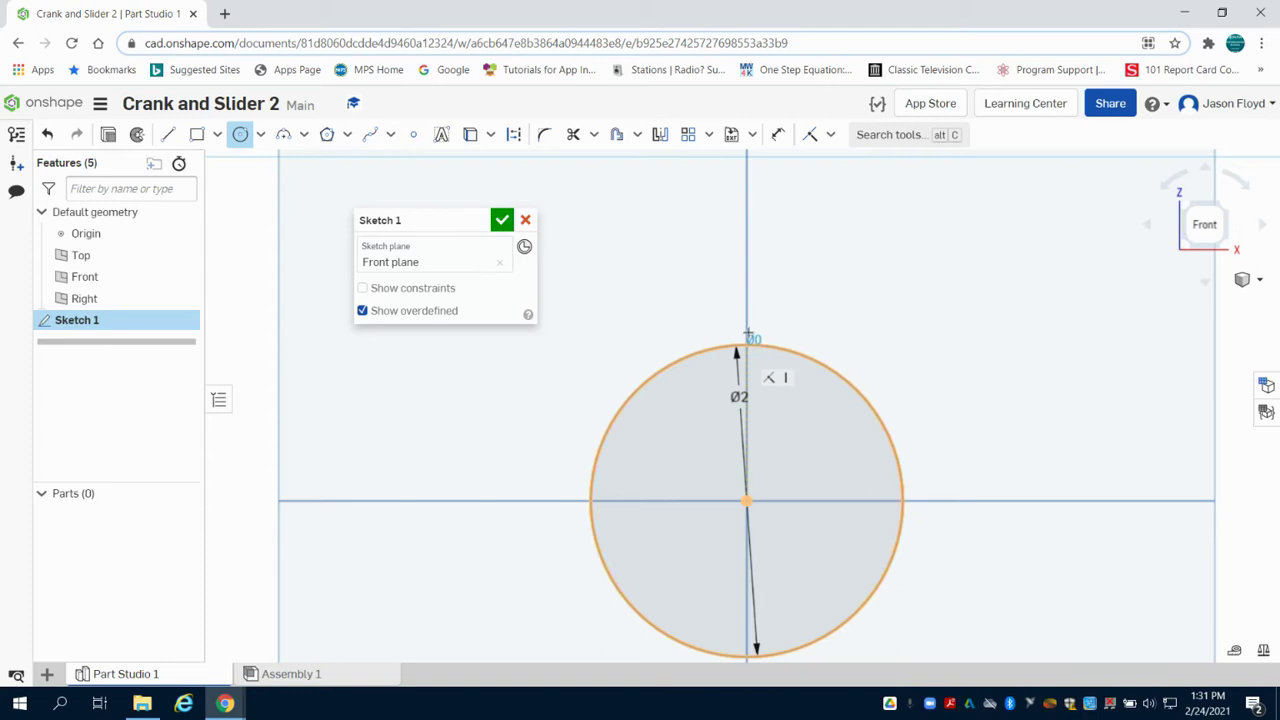
left_click(747, 333)
left_click(740, 264)
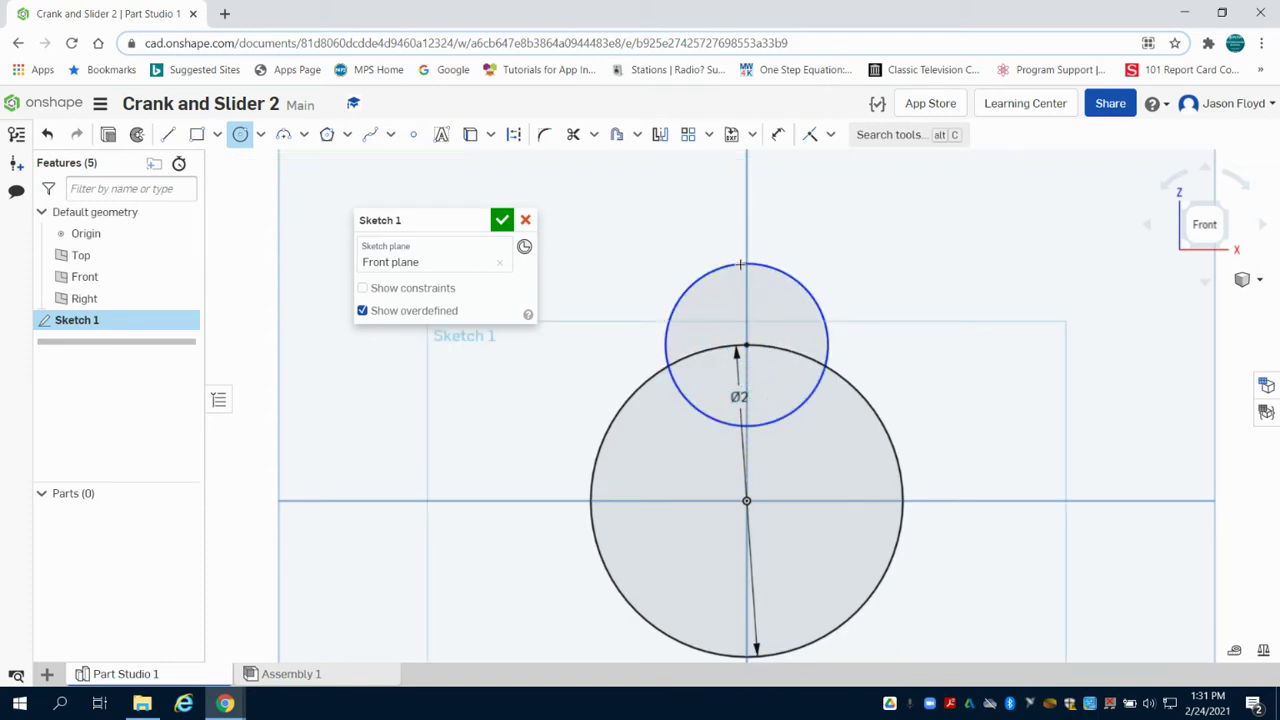
left_click(740, 264)
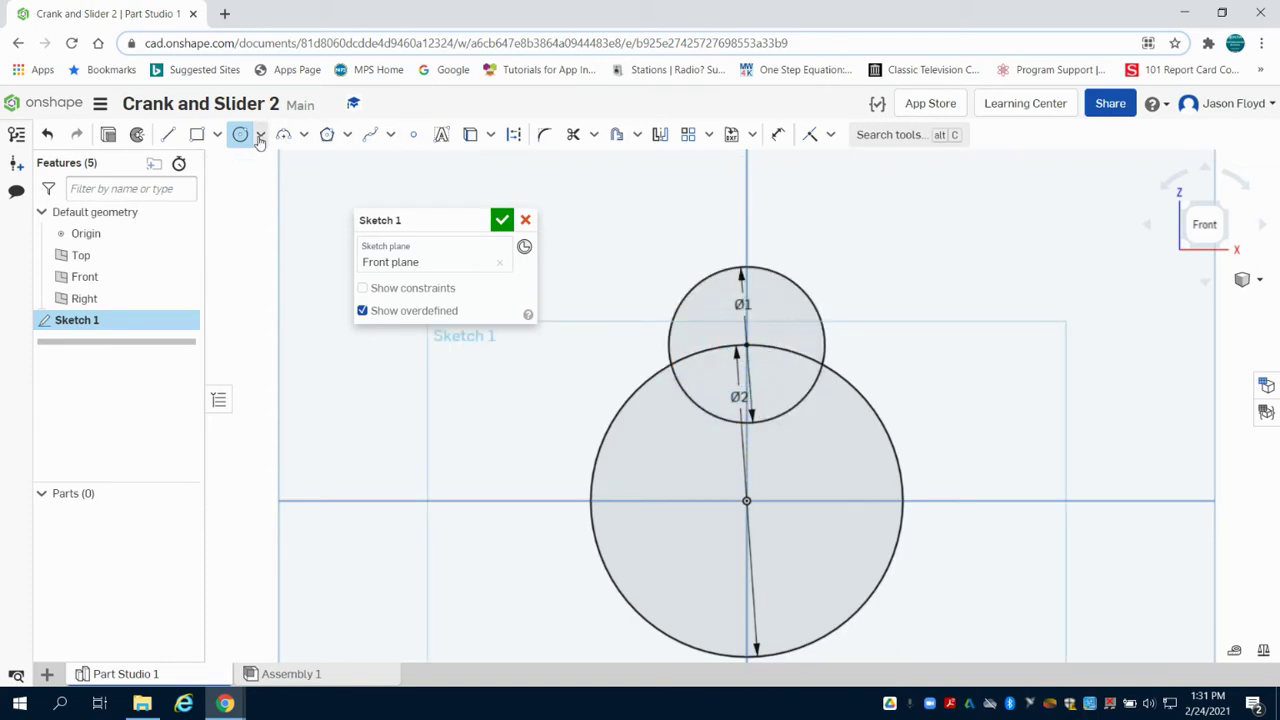
Draw a vertical construction line from the origin up through both circles
left_click(170, 134)
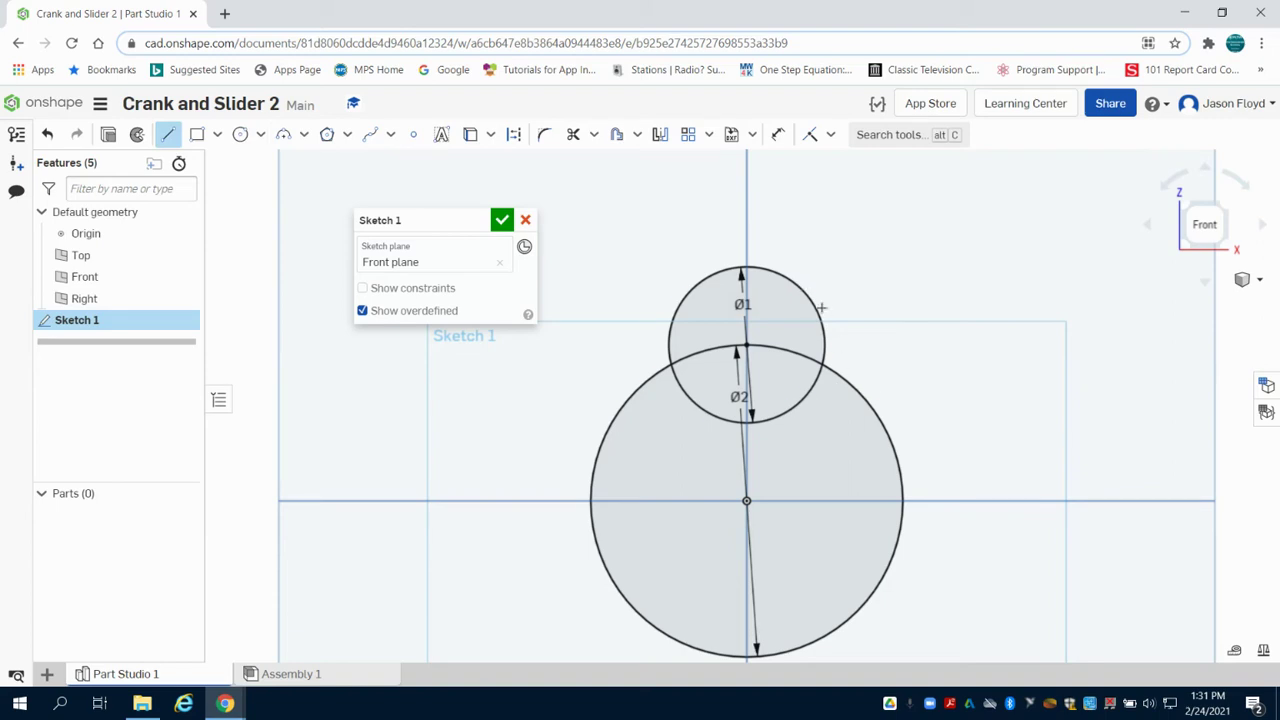
left_click(513, 134)
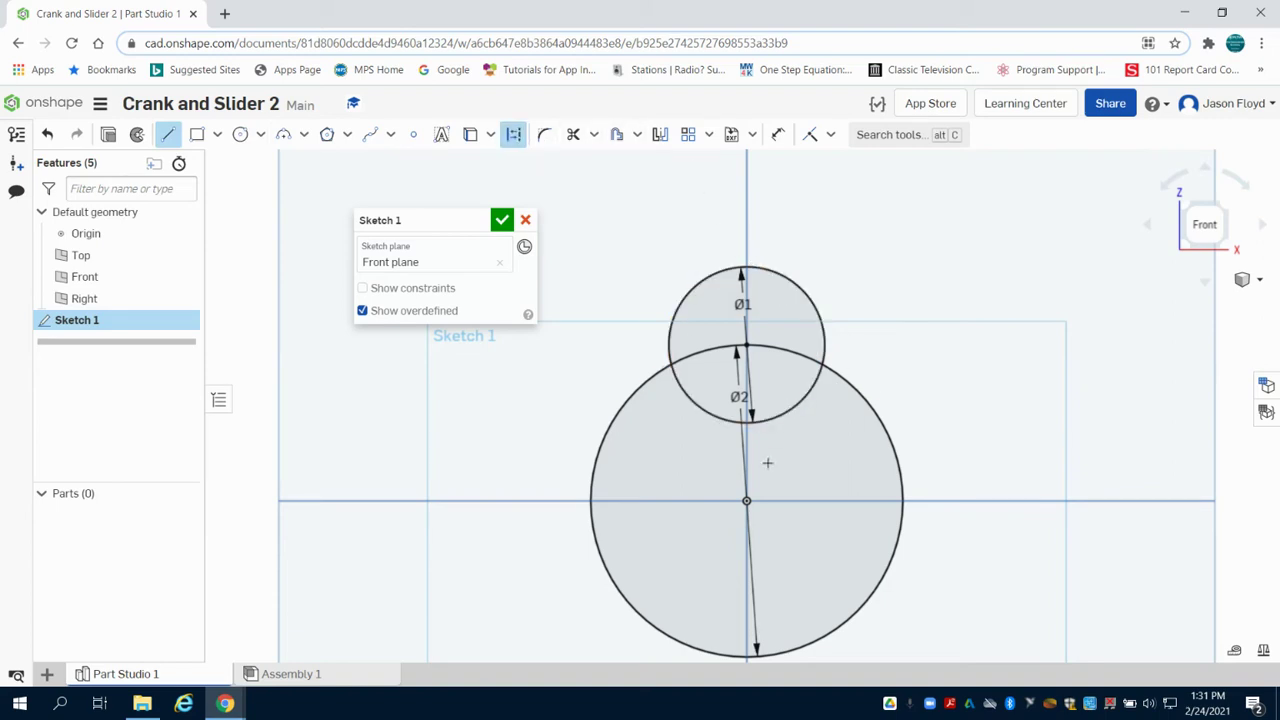
left_click(745, 463)
left_click(746, 204)
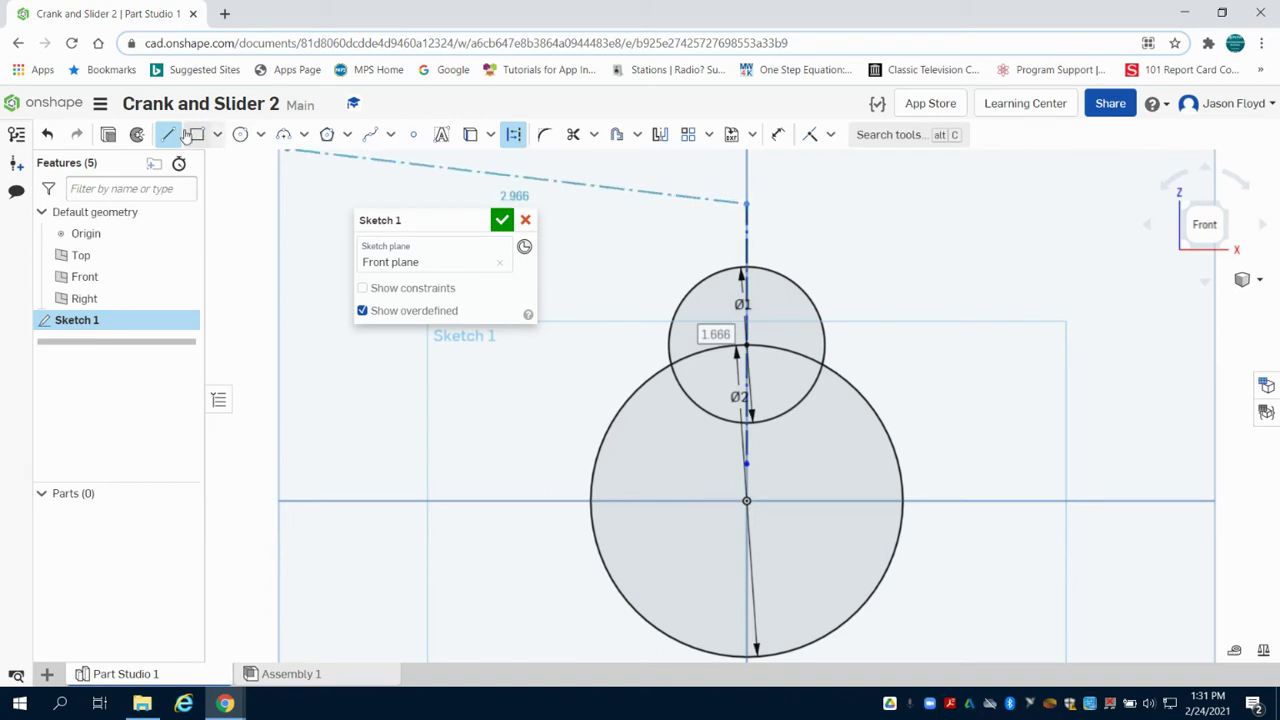
left_click(168, 134)
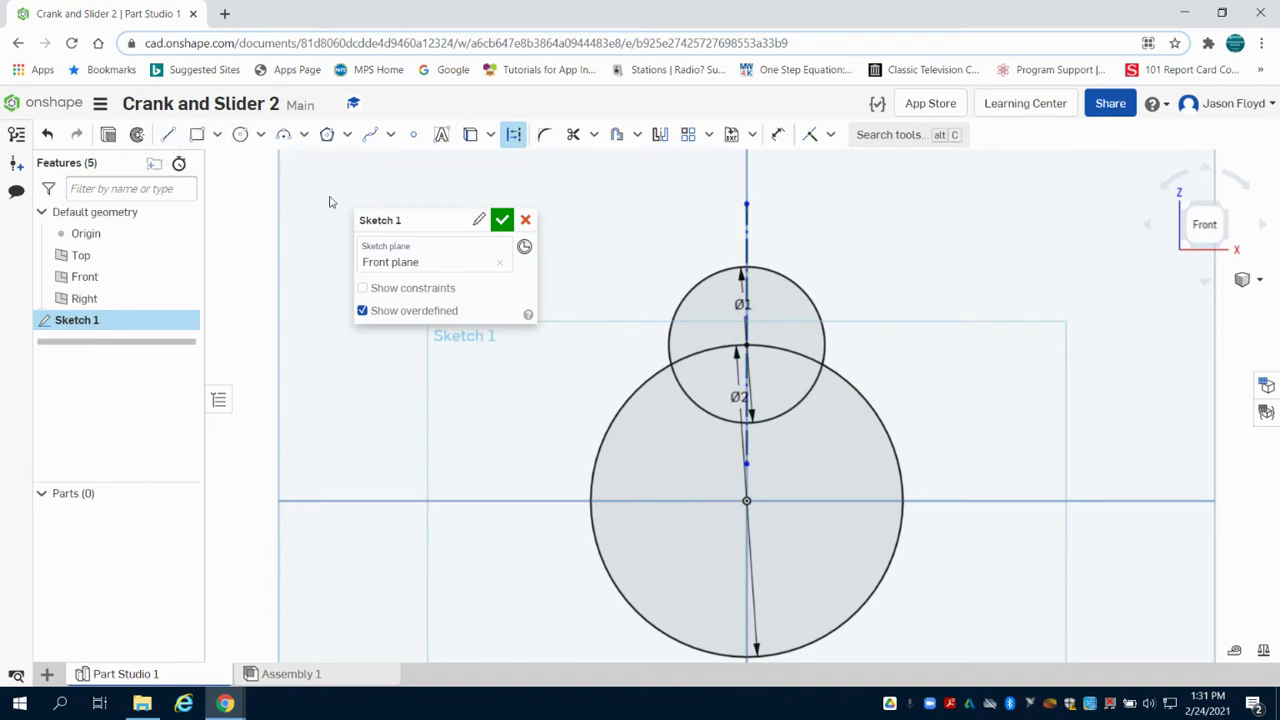
left_click(168, 134)
left_click(513, 134)
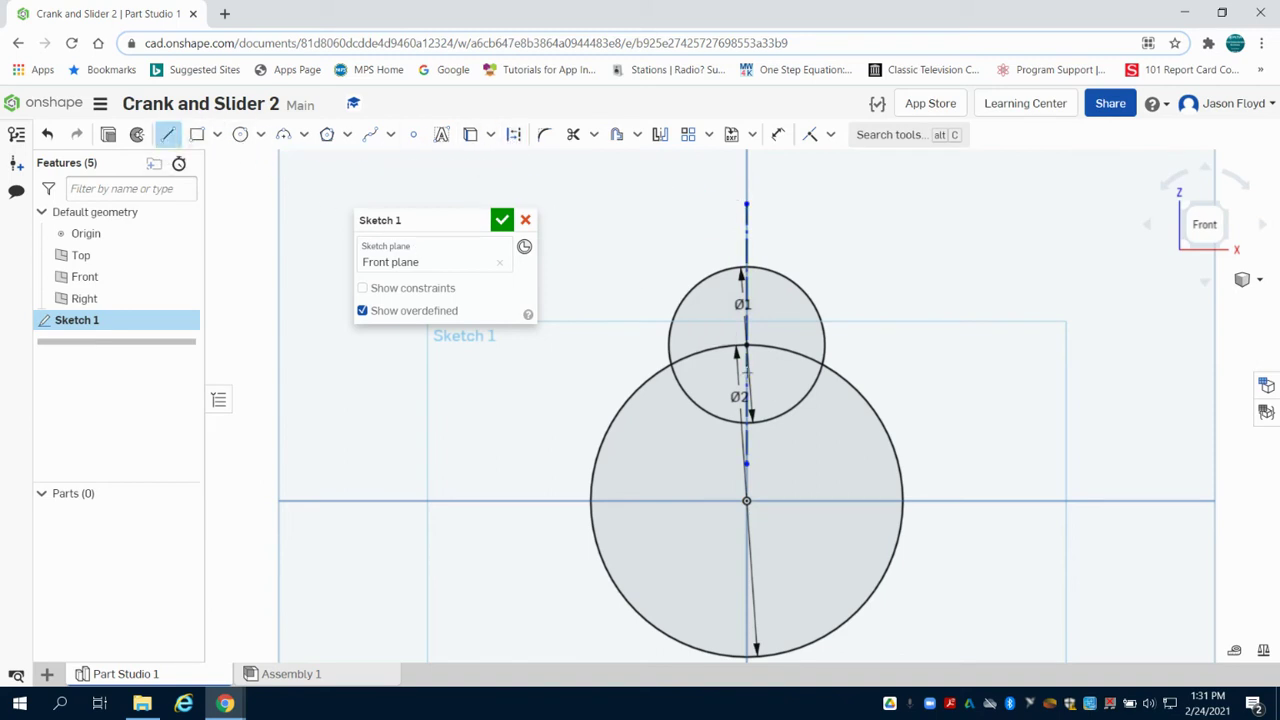
Draw a right-side line tangent to both the small and large circles
left_click(886, 431)
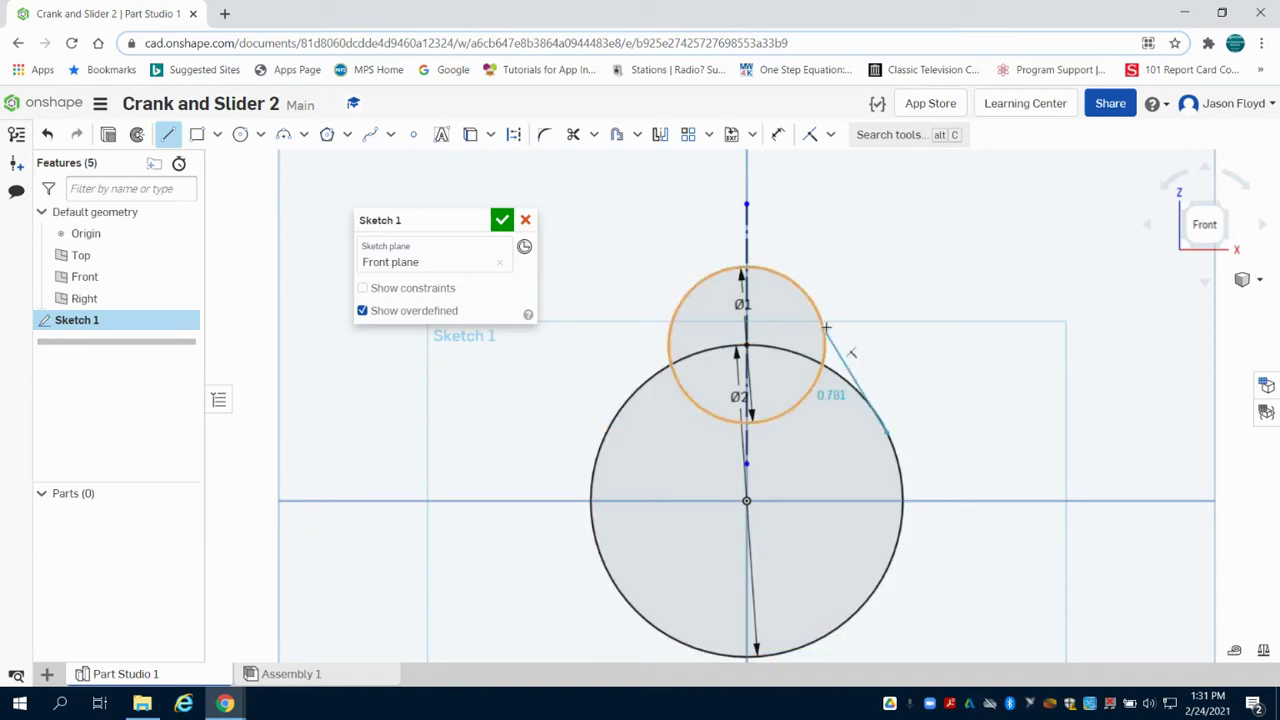
left_click(826, 327)
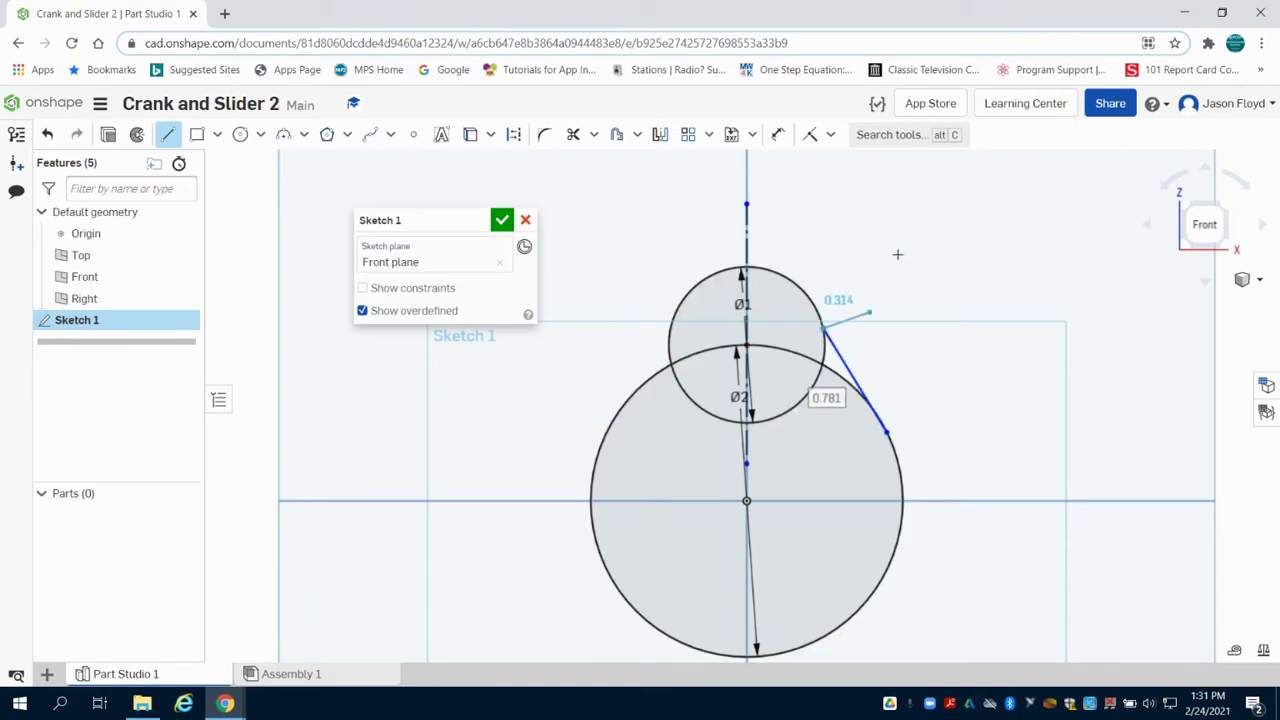
left_click(836, 137)
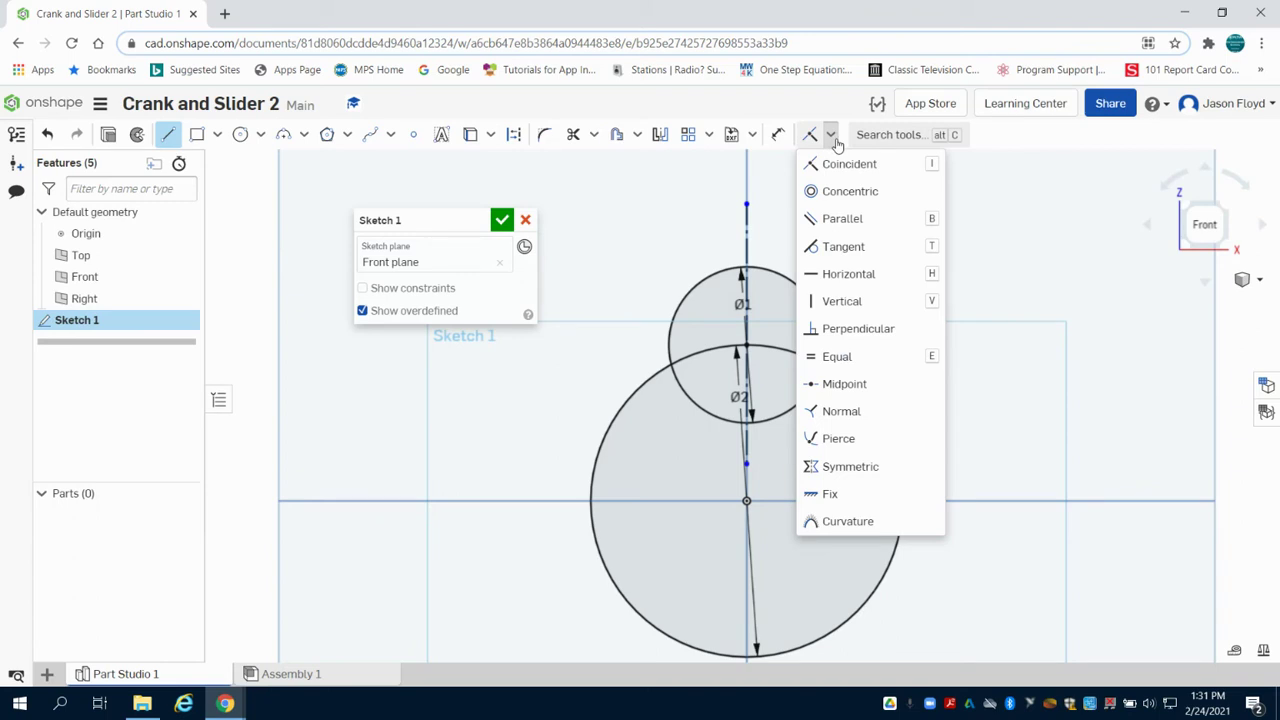
left_click(845, 246)
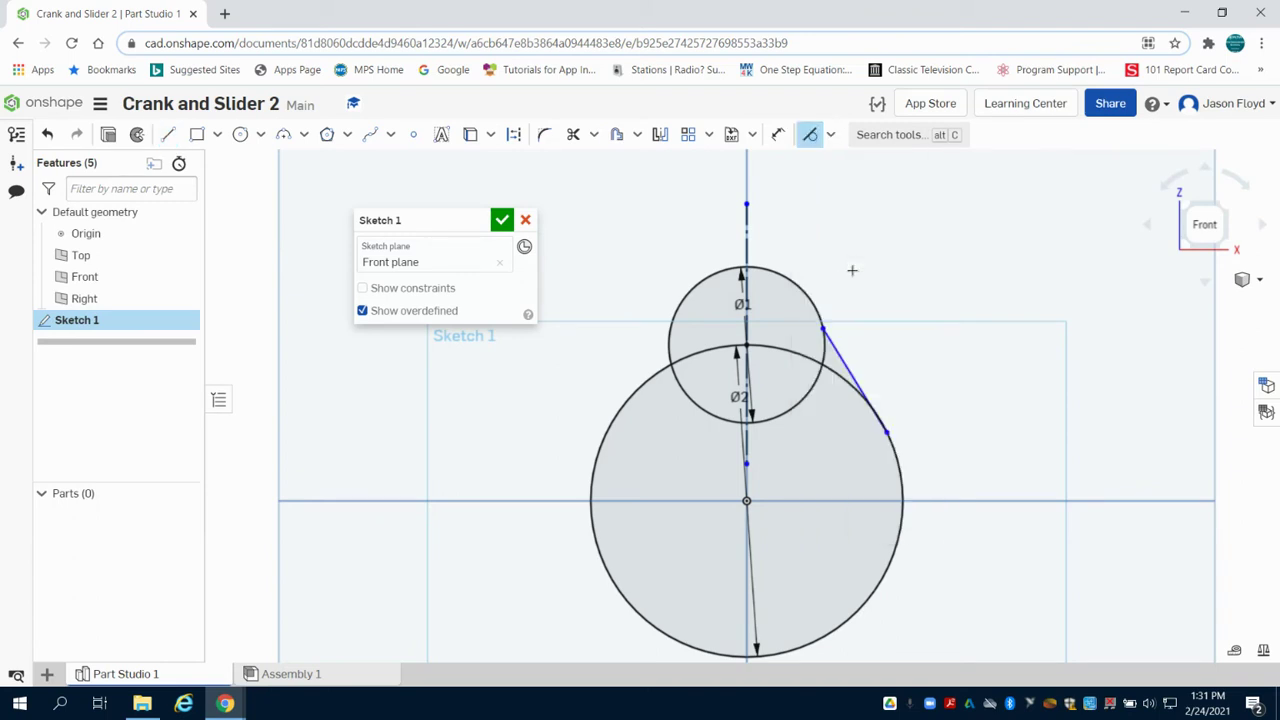
left_click(833, 336)
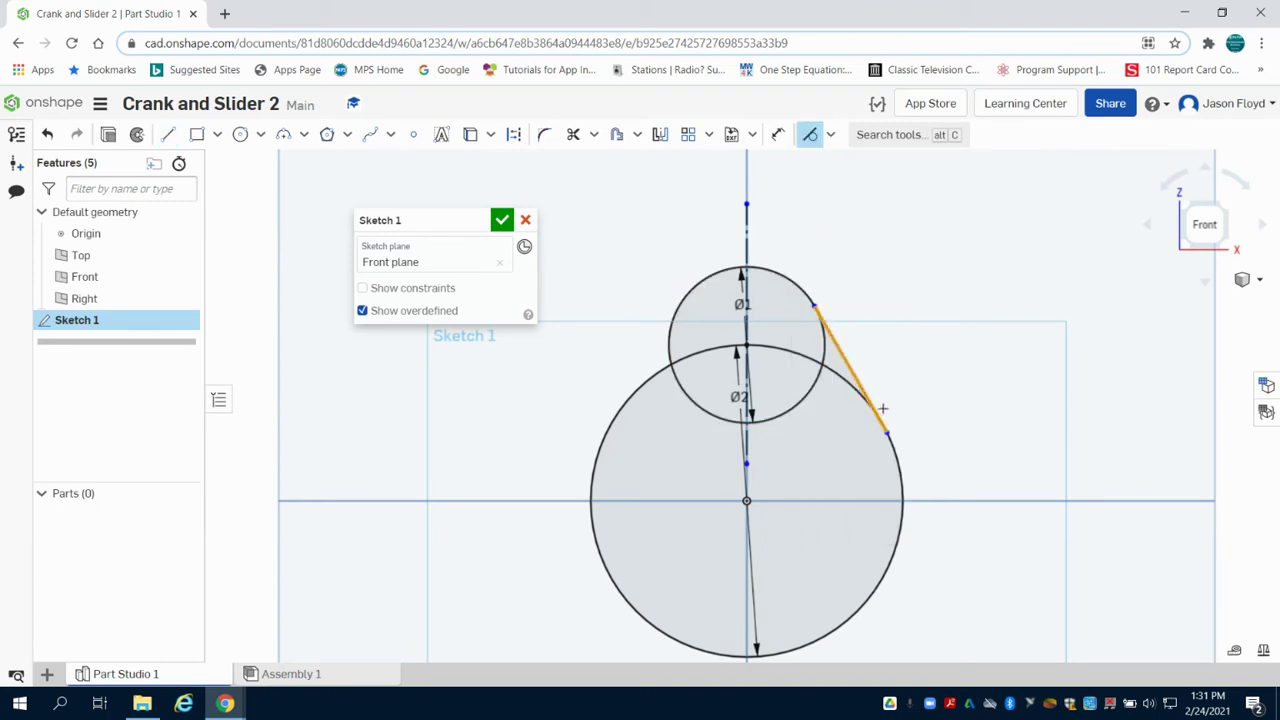
left_click(894, 458)
Mirror the tangent line across the construction line and finish the sketch
left_click(660, 134)
left_click(746, 240)
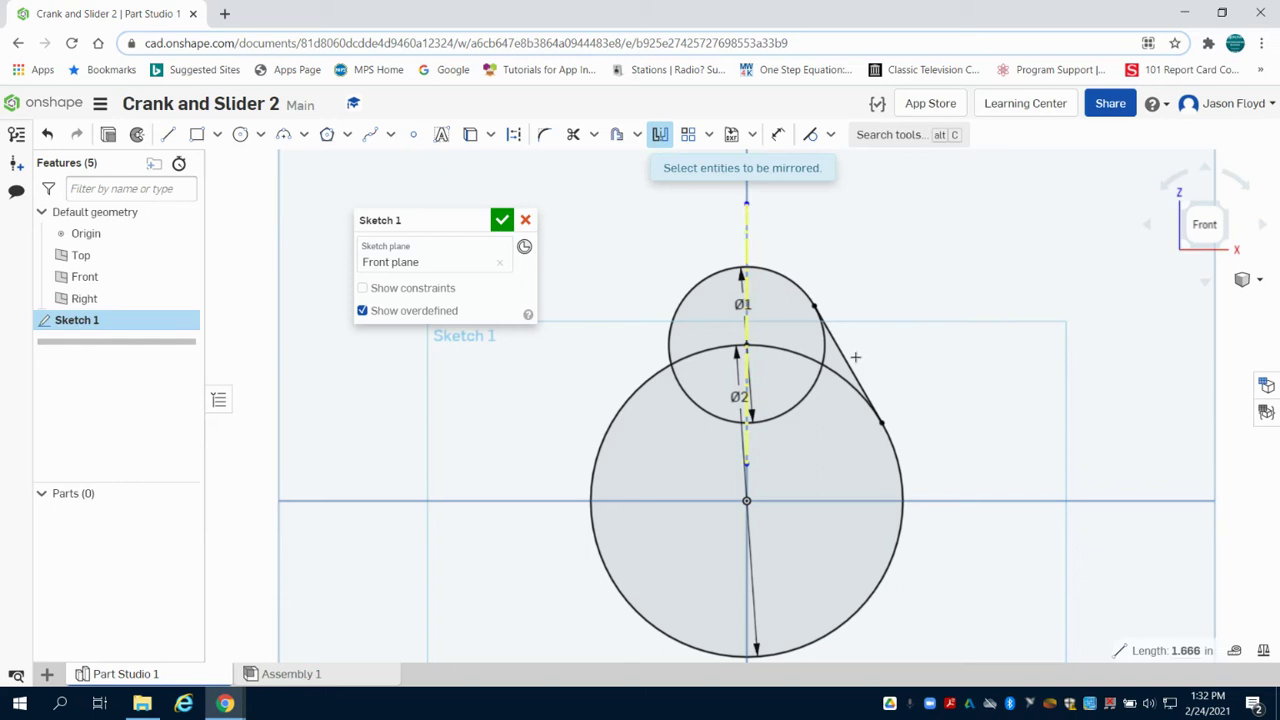
left_click(850, 363)
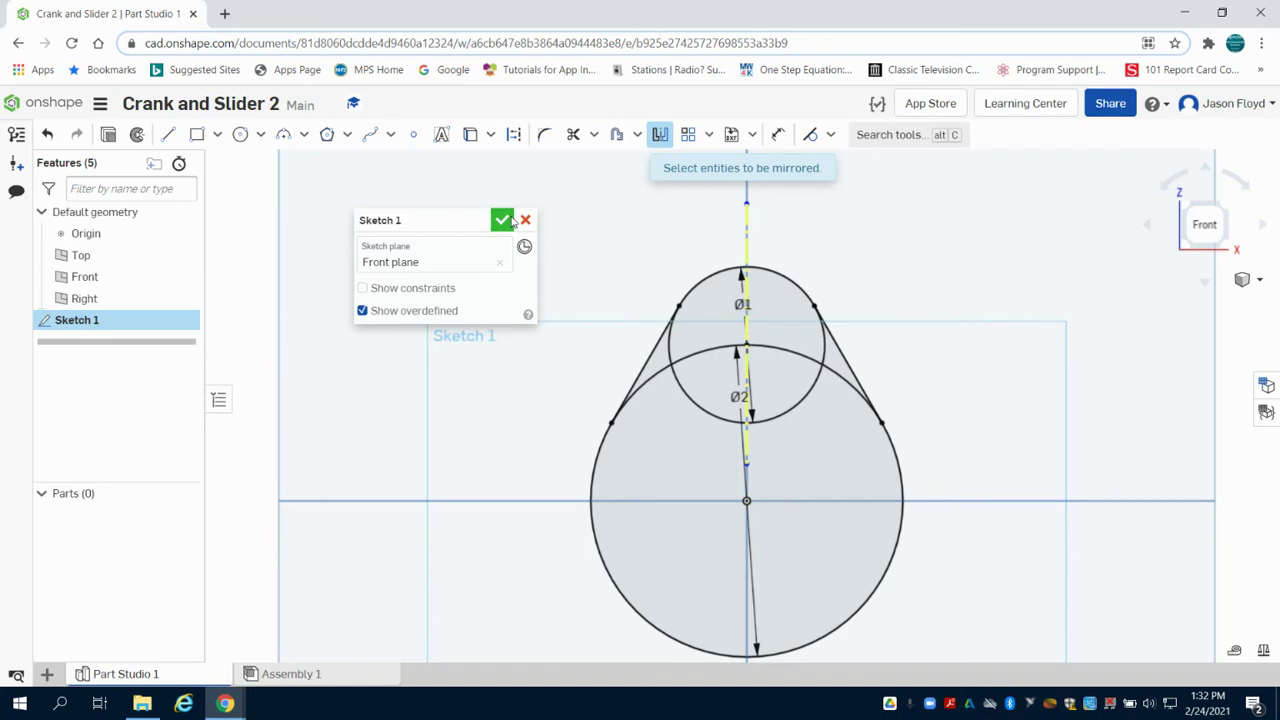
left_click(503, 220)
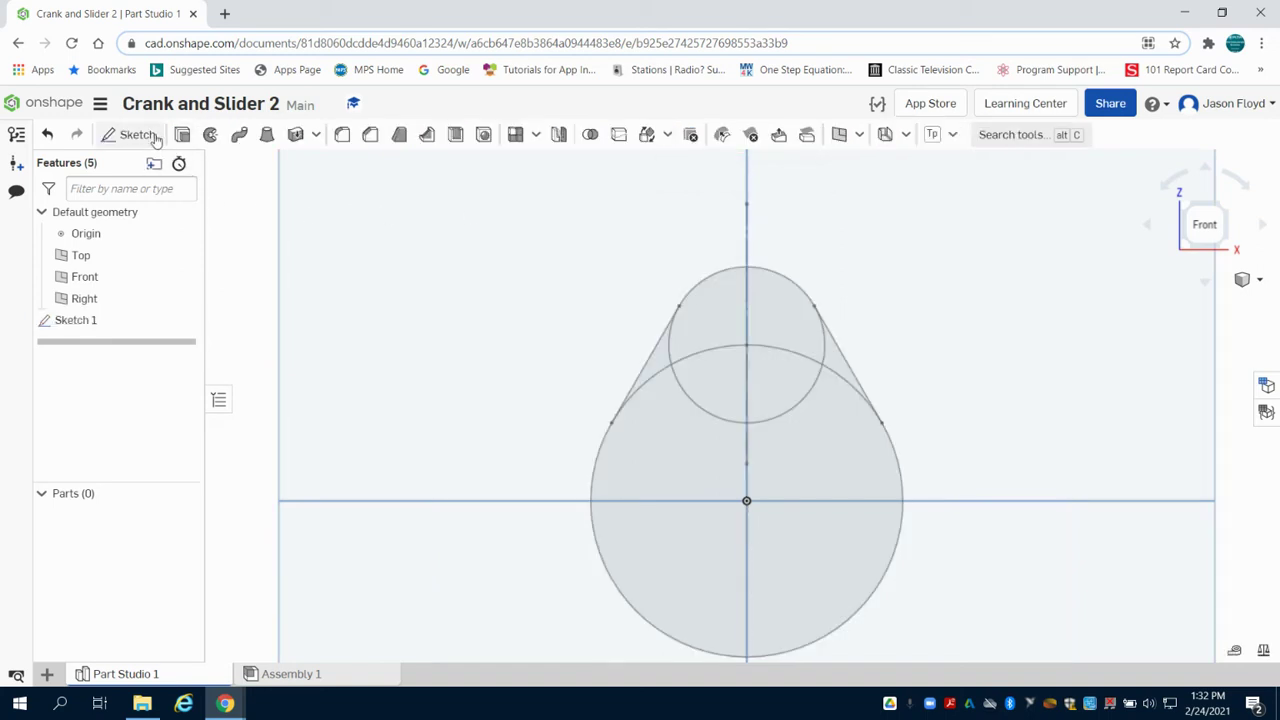
Extrude all sketch regions, including the inner overlap, 0.25 in into a solid part
key("shift+e")
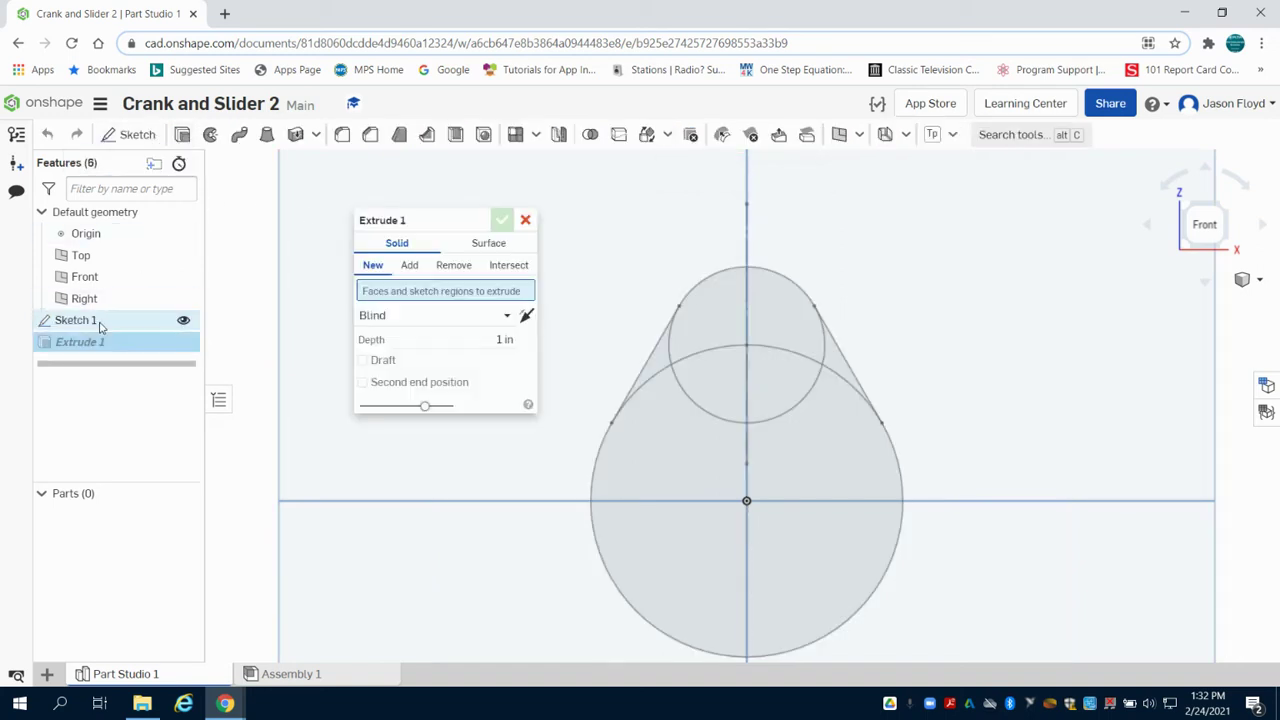
left_click(100, 322)
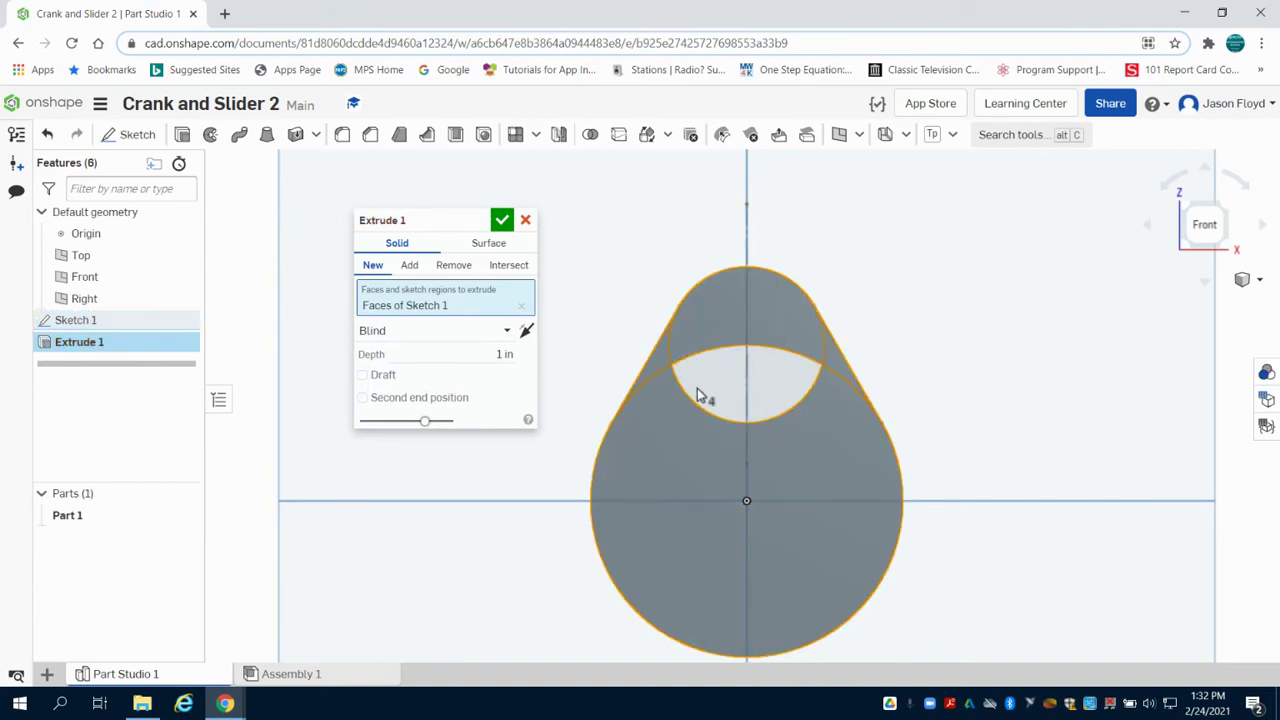
left_click(705, 390)
left_click(505, 374)
type("0.25")
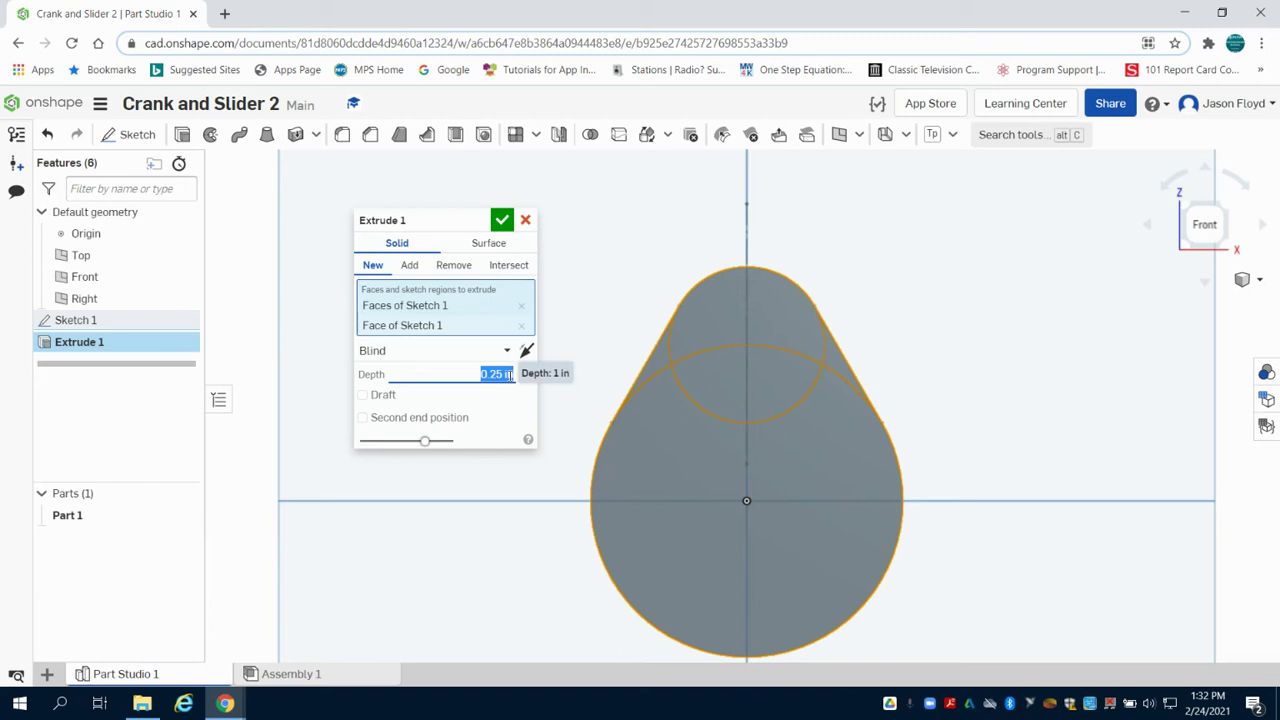
left_click(502, 220)
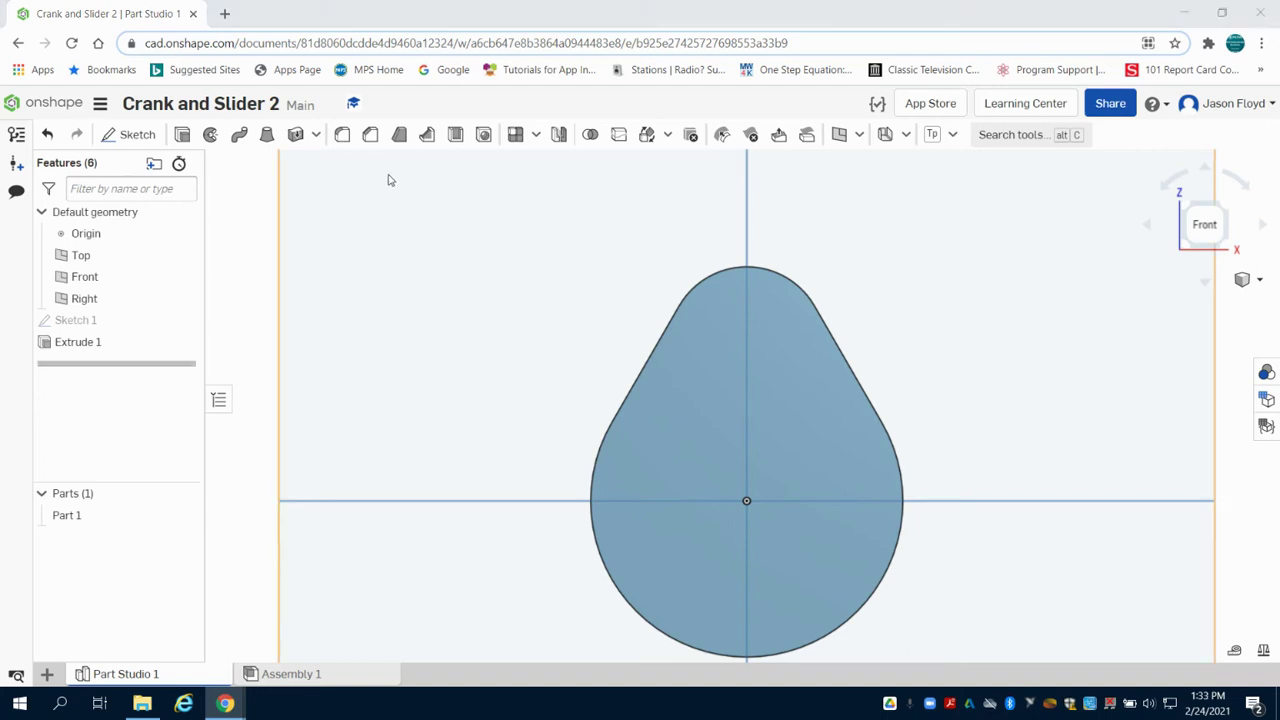
Sketch a diameter-0.5 circle at the origin on the part's front face
key("shift+s")
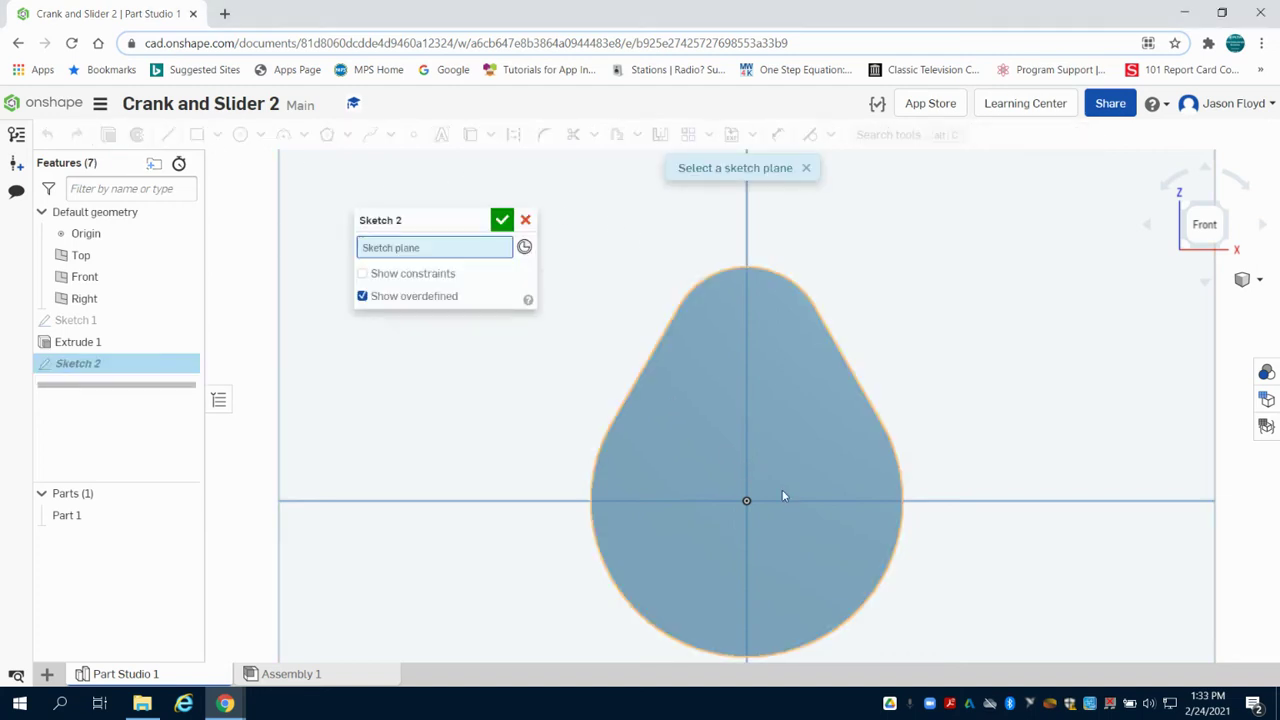
left_click(784, 497)
left_click(240, 134)
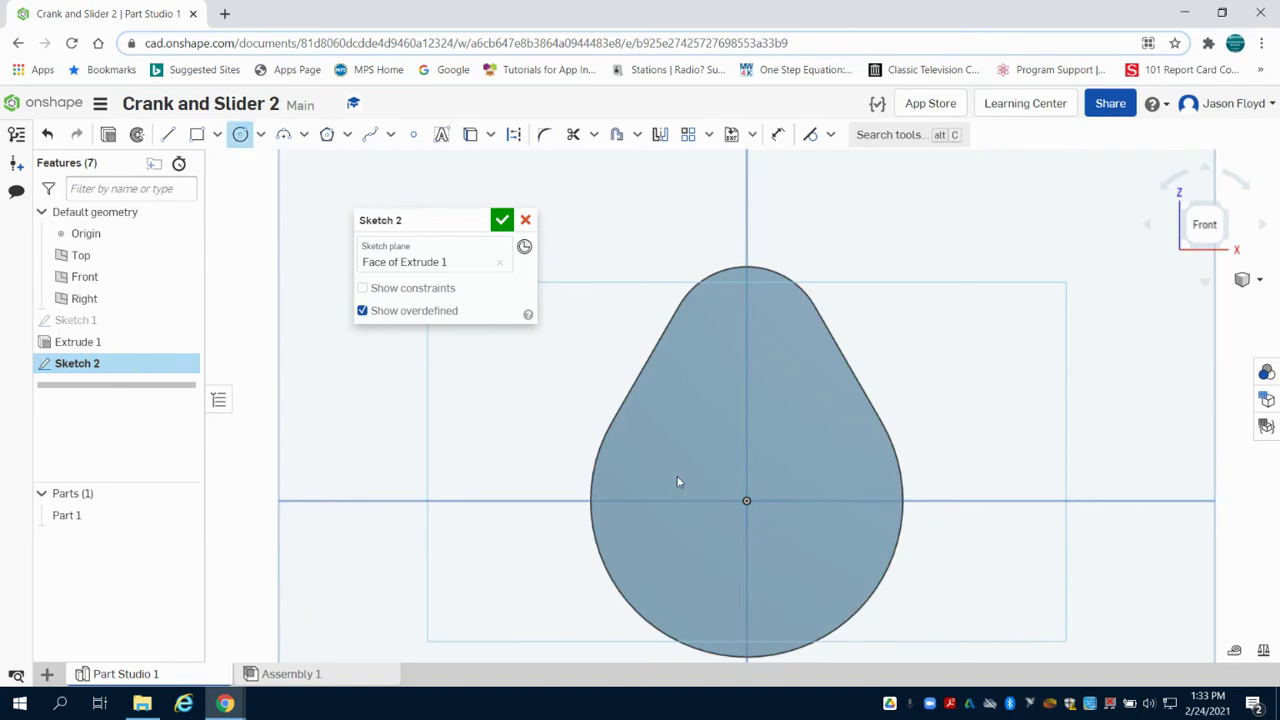
left_click(746, 500)
left_click(743, 458)
type("0.5")
key("Return")
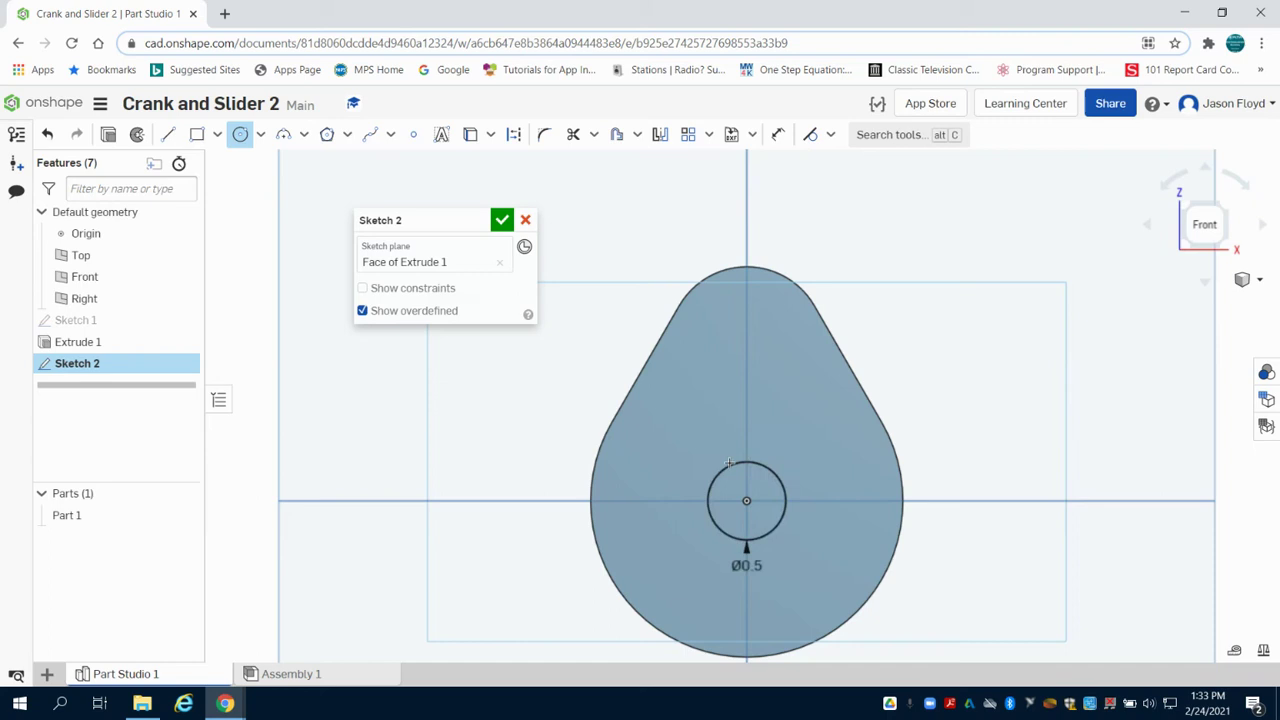
Extrude the circle as a Remove cut to make the centre hole
key("shift+e")
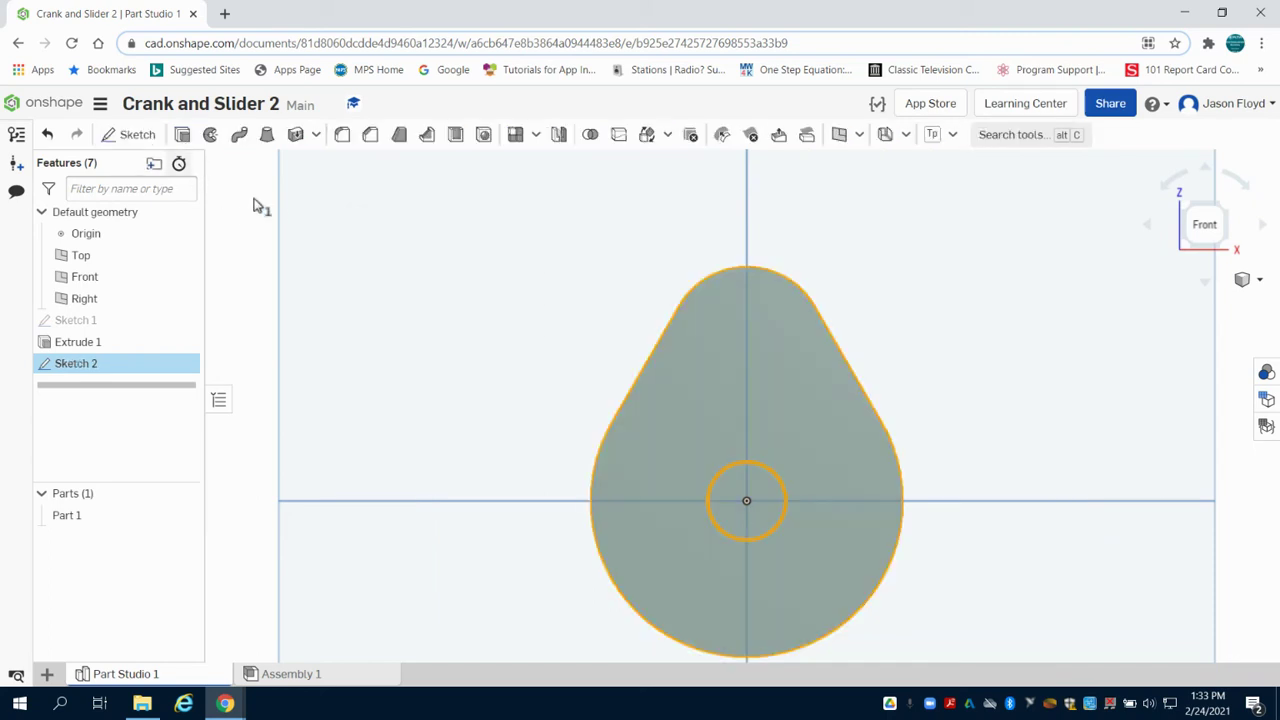
left_click(409, 265)
left_click(453, 265)
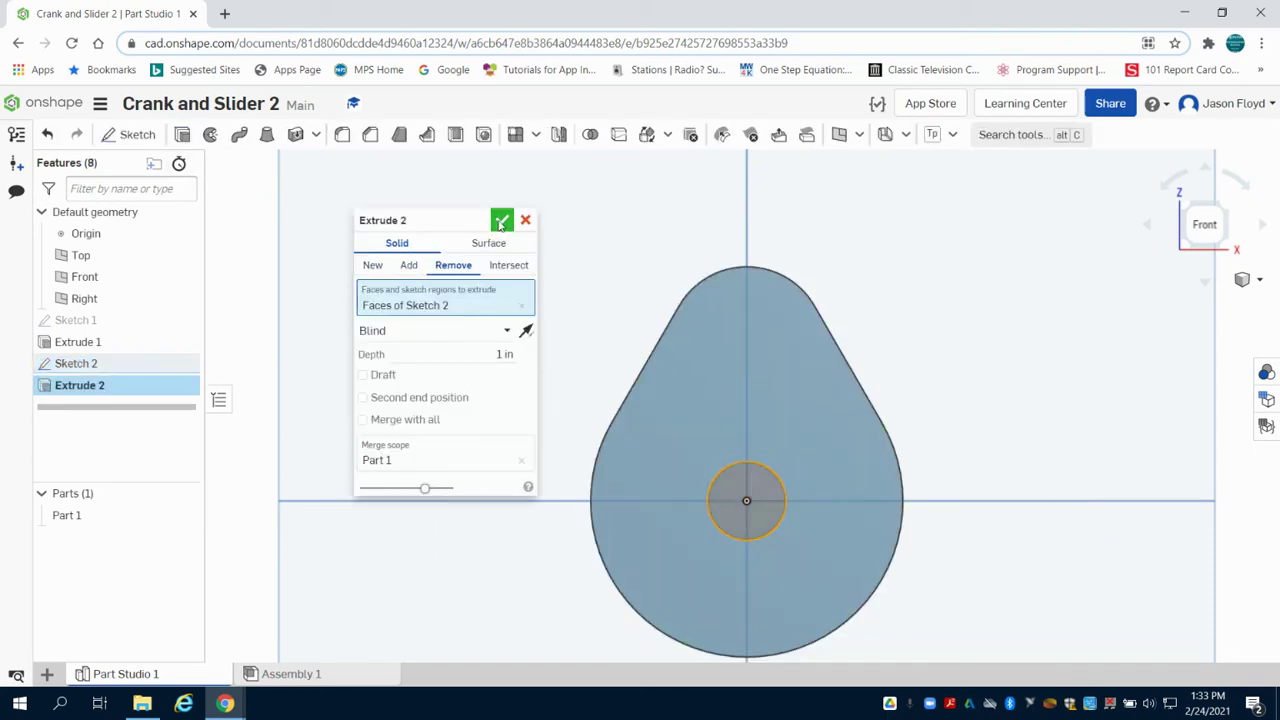
left_click(501, 221)
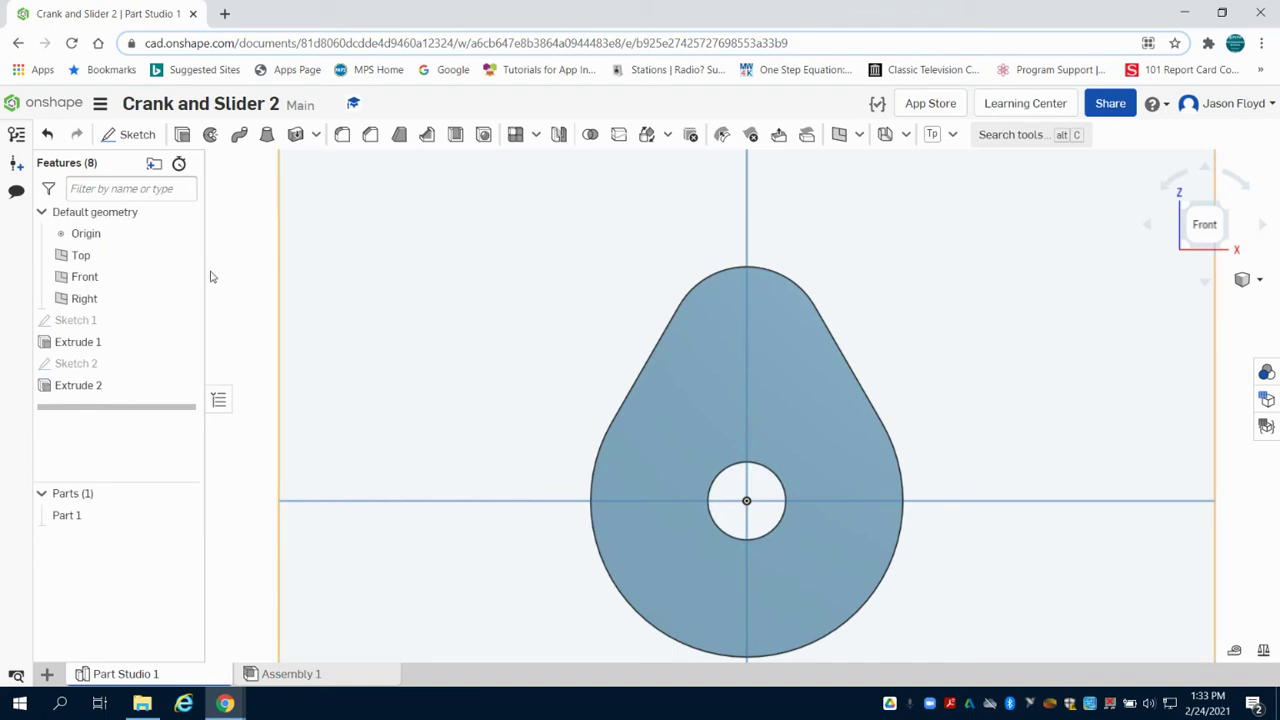
Sketch a diameter-0.5 circle on the plate's front face
left_click(145, 141)
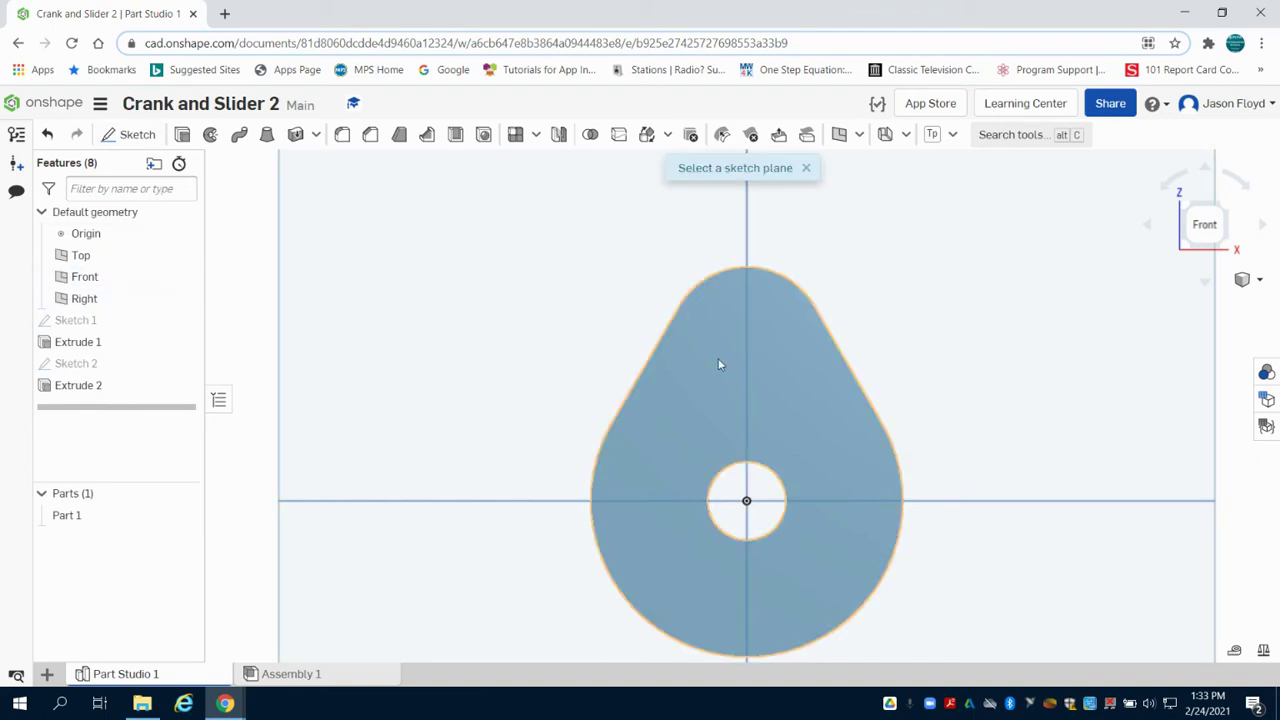
left_click(718, 358)
left_click(694, 346)
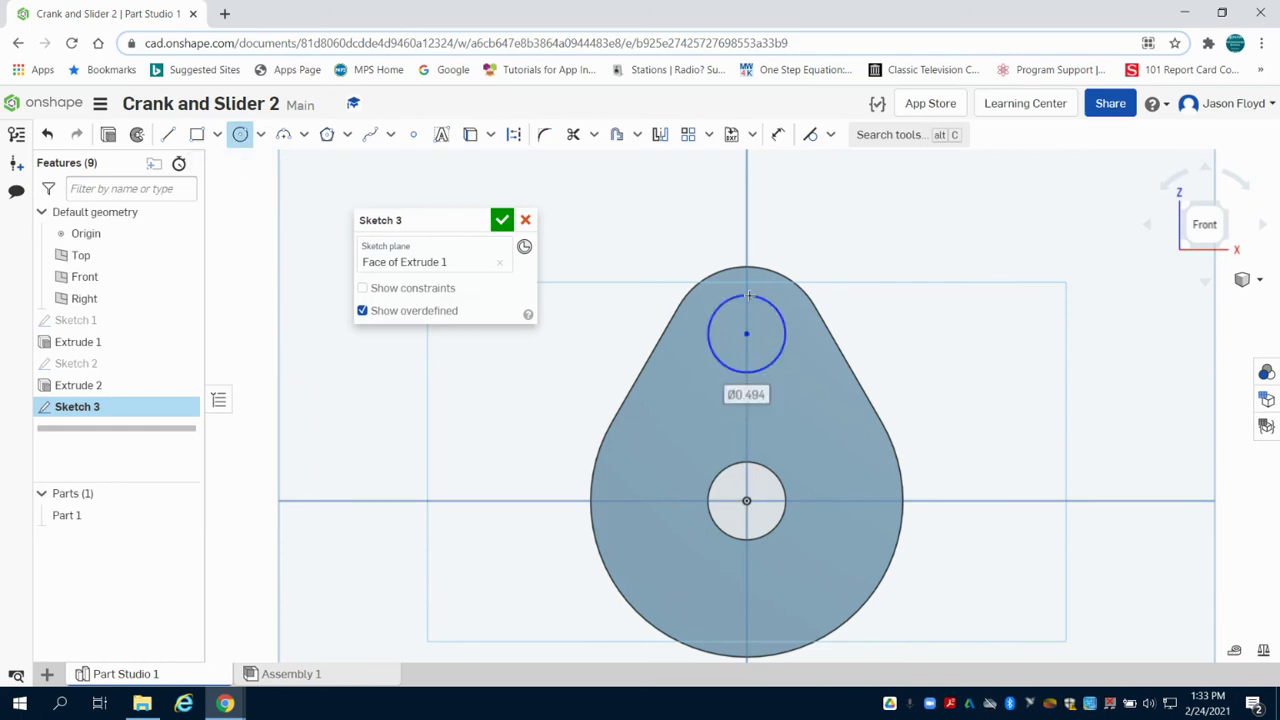
type("0.5")
key("Return")
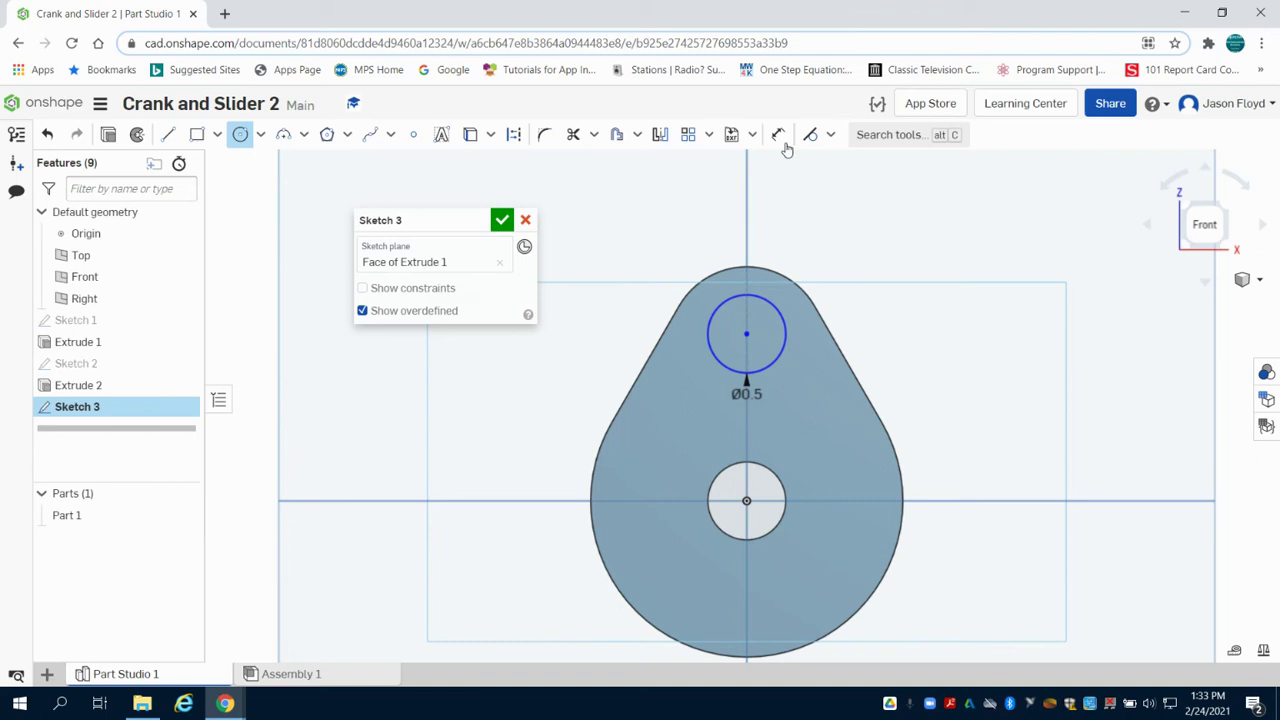
Dimension the circle's centre 0.25 below the pear's top point
left_click(778, 134)
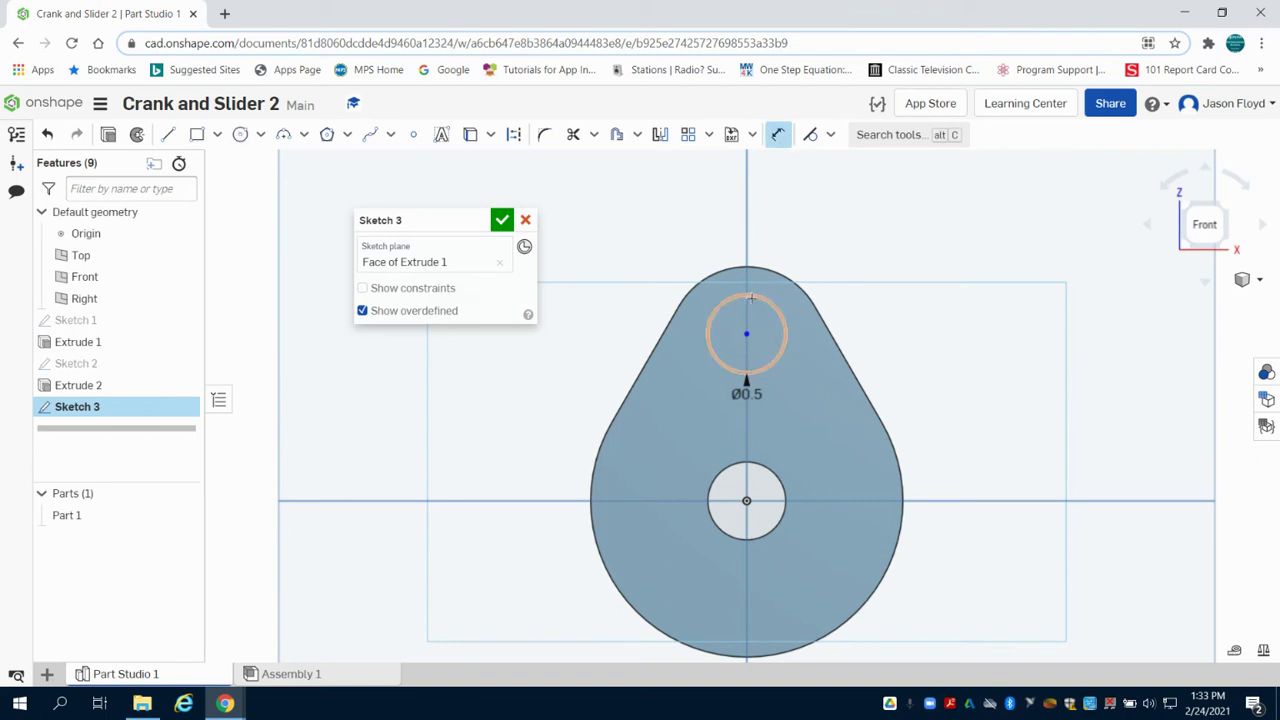
left_click(745, 307)
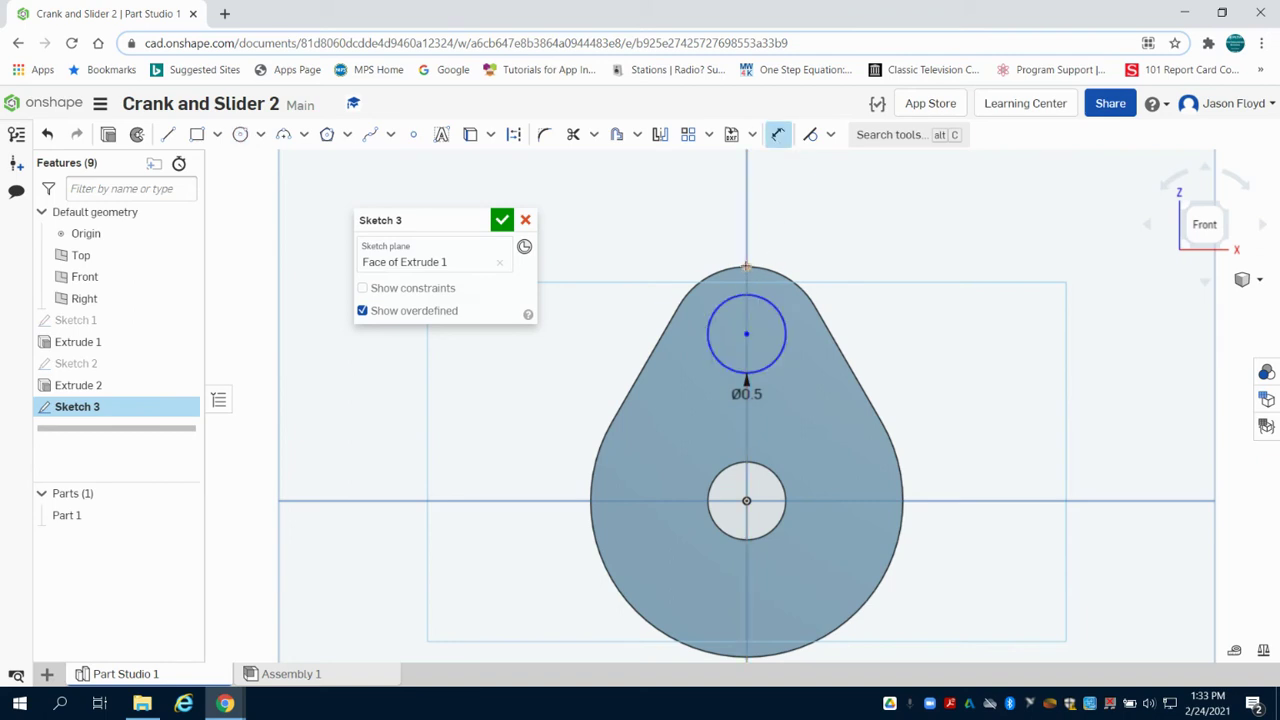
left_click(746, 268)
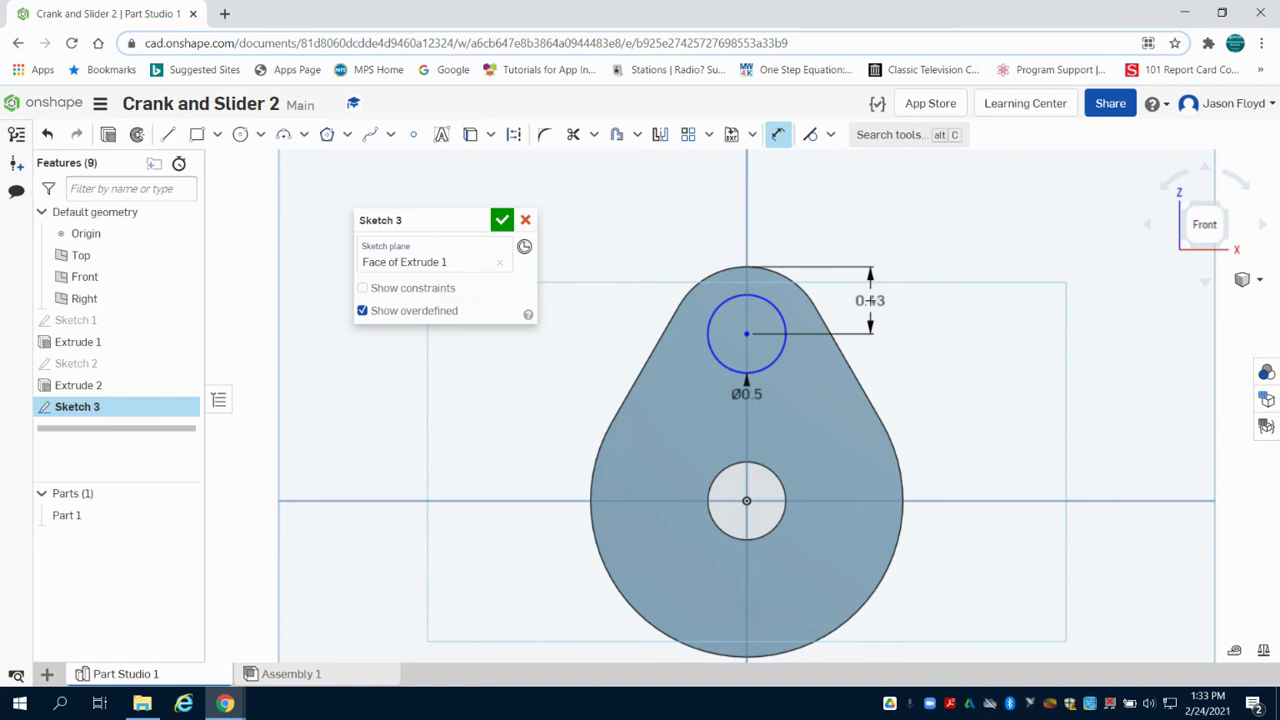
left_click(869, 300)
type("1")
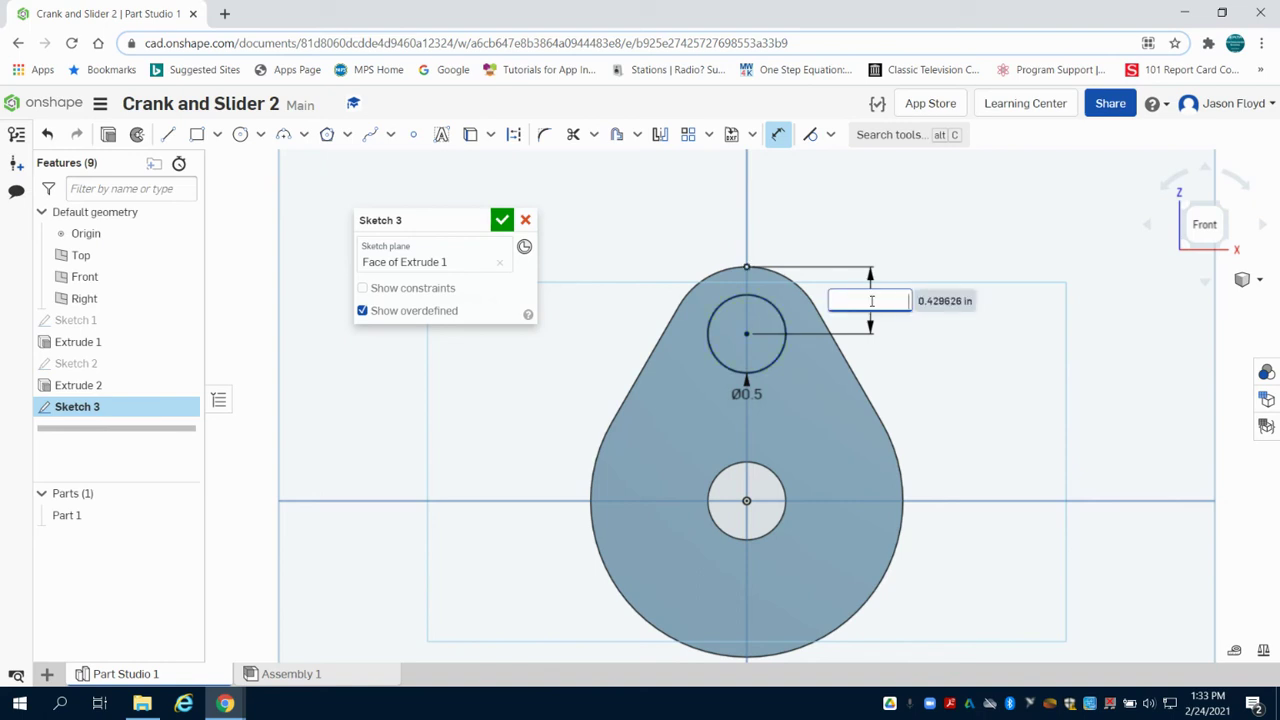
key("Return")
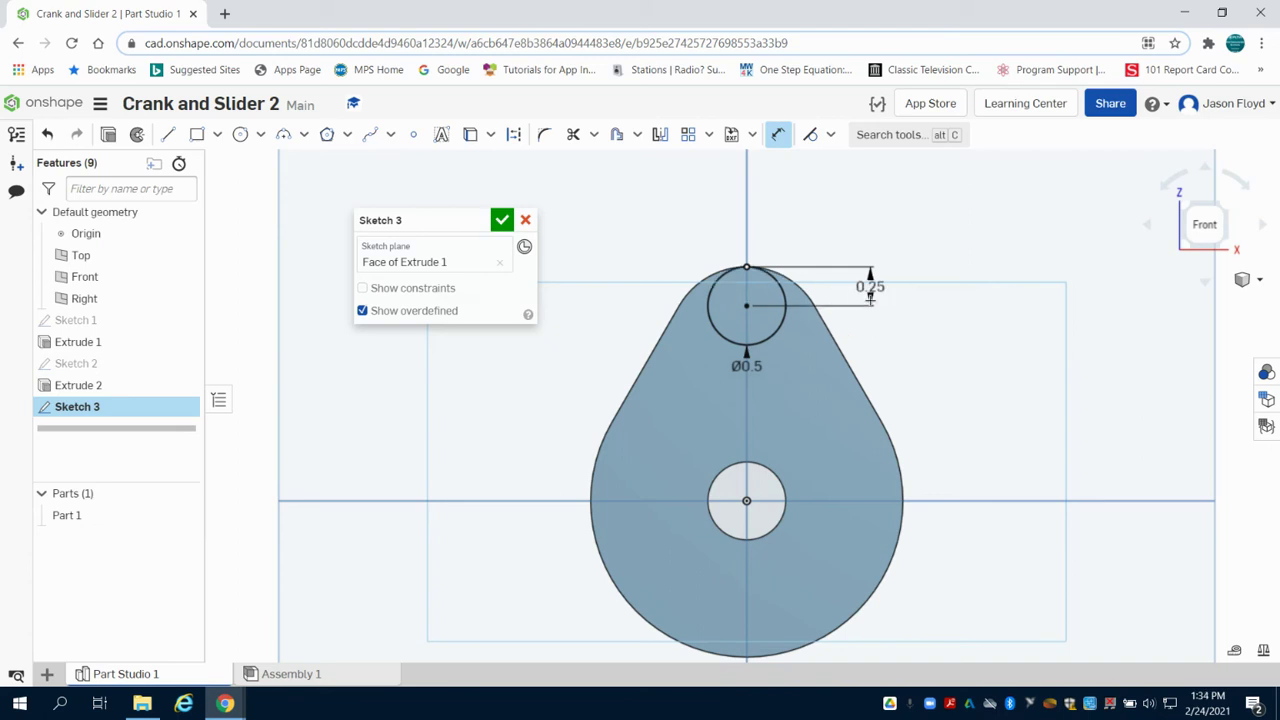
scroll(760, 303, "up", 2)
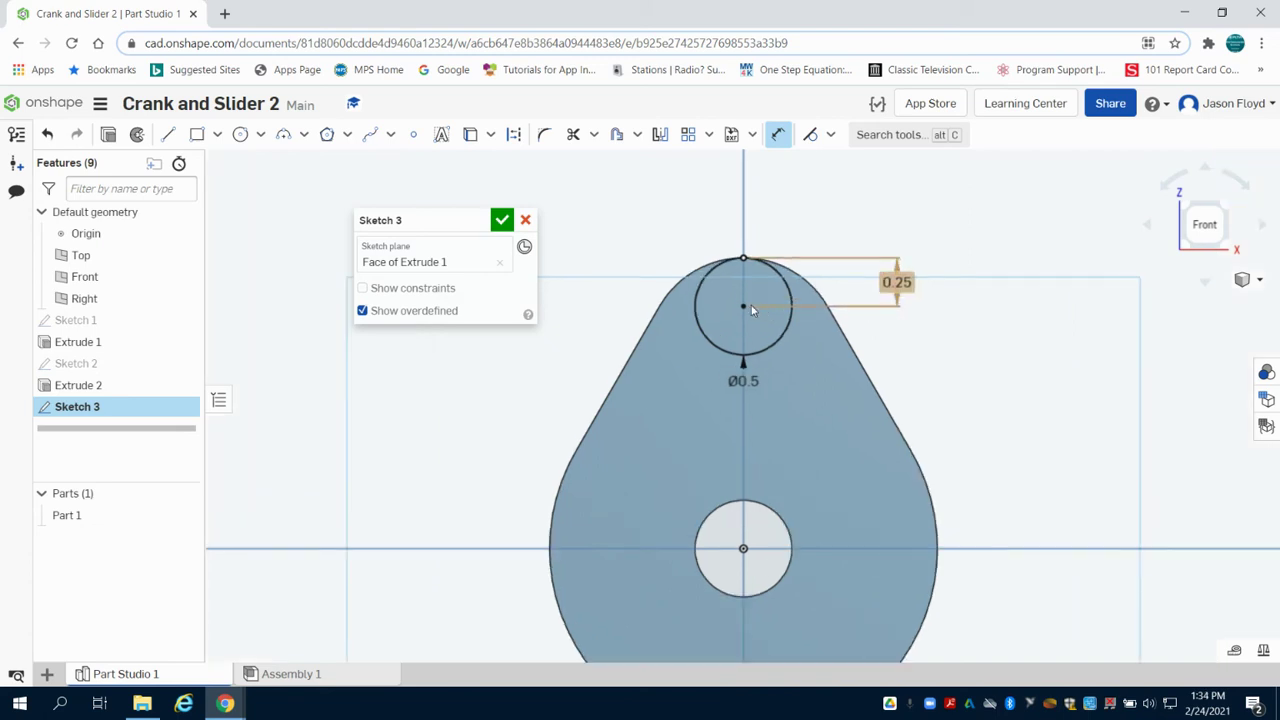
Extrude the circle outward as a raised boss on the part
left_click(110, 138)
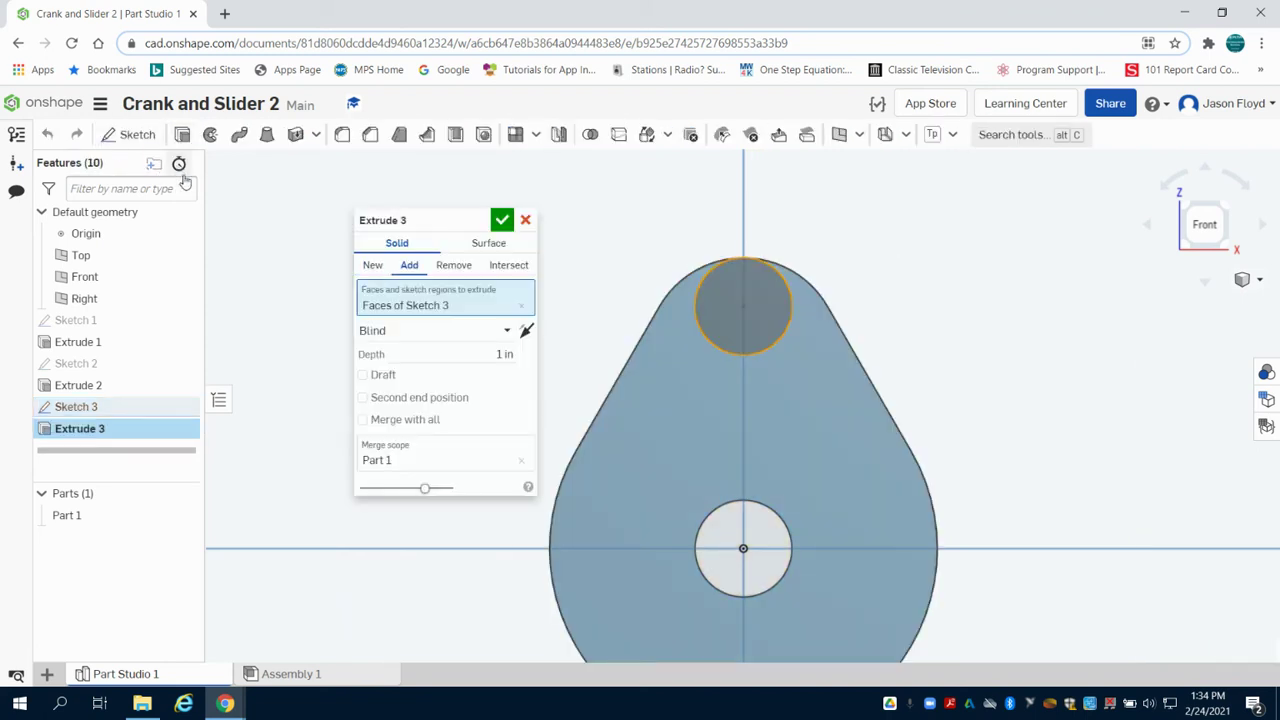
left_click(482, 355)
type("0.25")
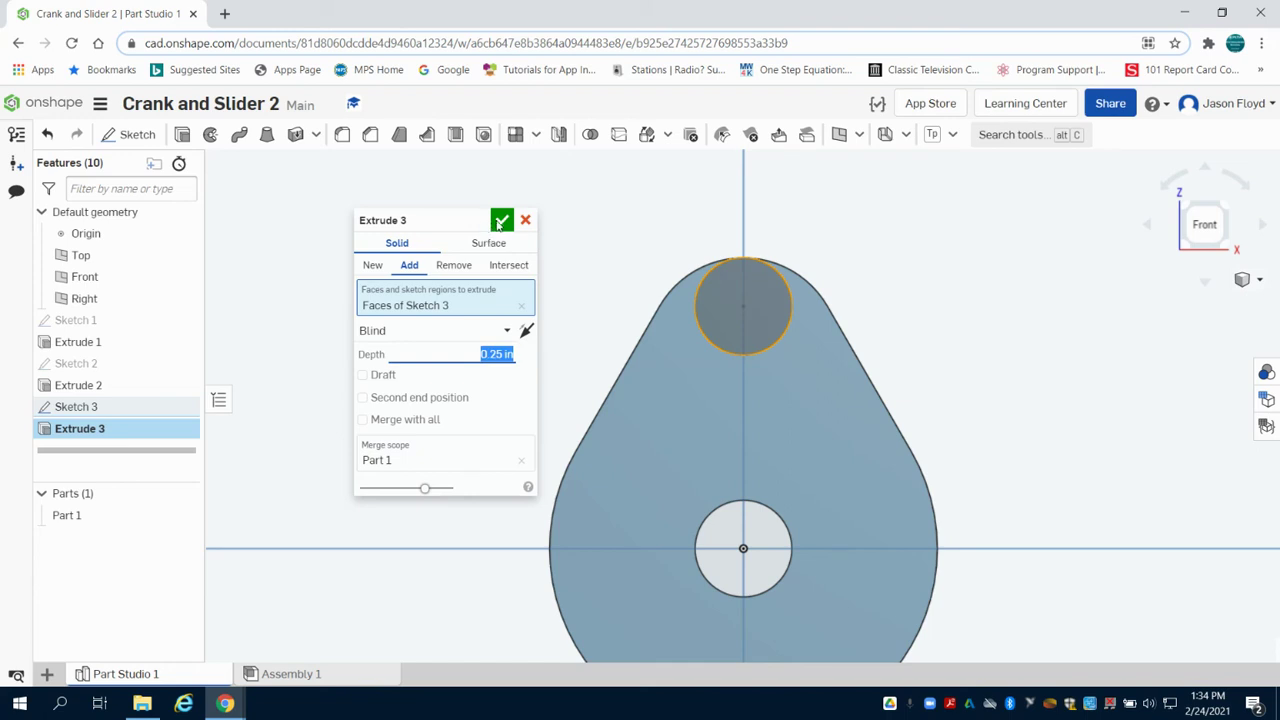
left_click(501, 221)
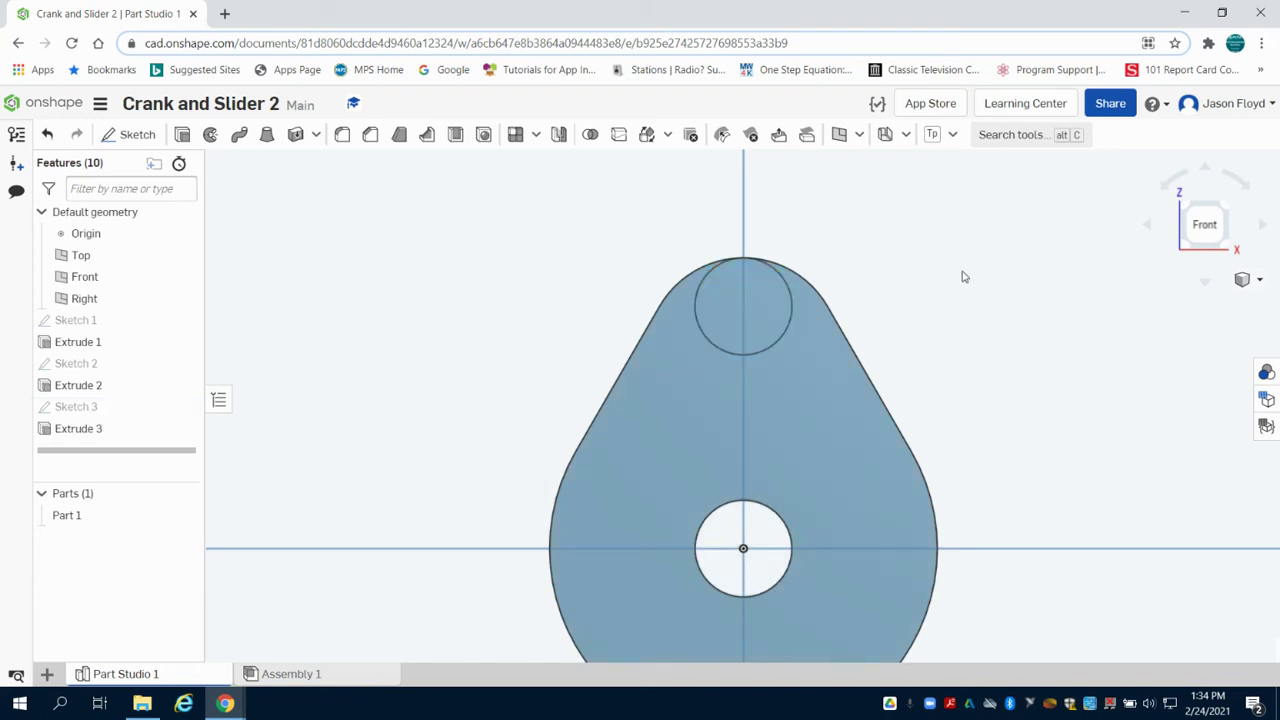
right_click_drag(963, 277, 970, 290)
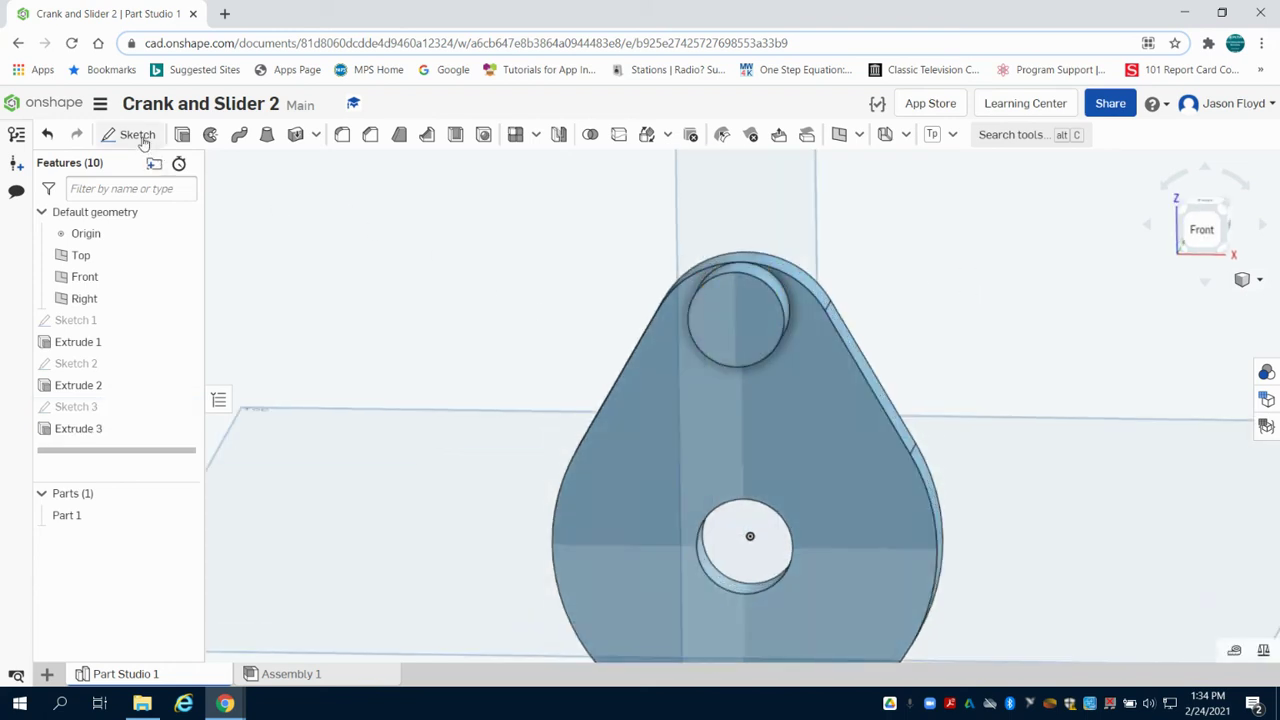
Sketch a diameter-0.25 circle at the centre of the boss's top face
left_click(131, 134)
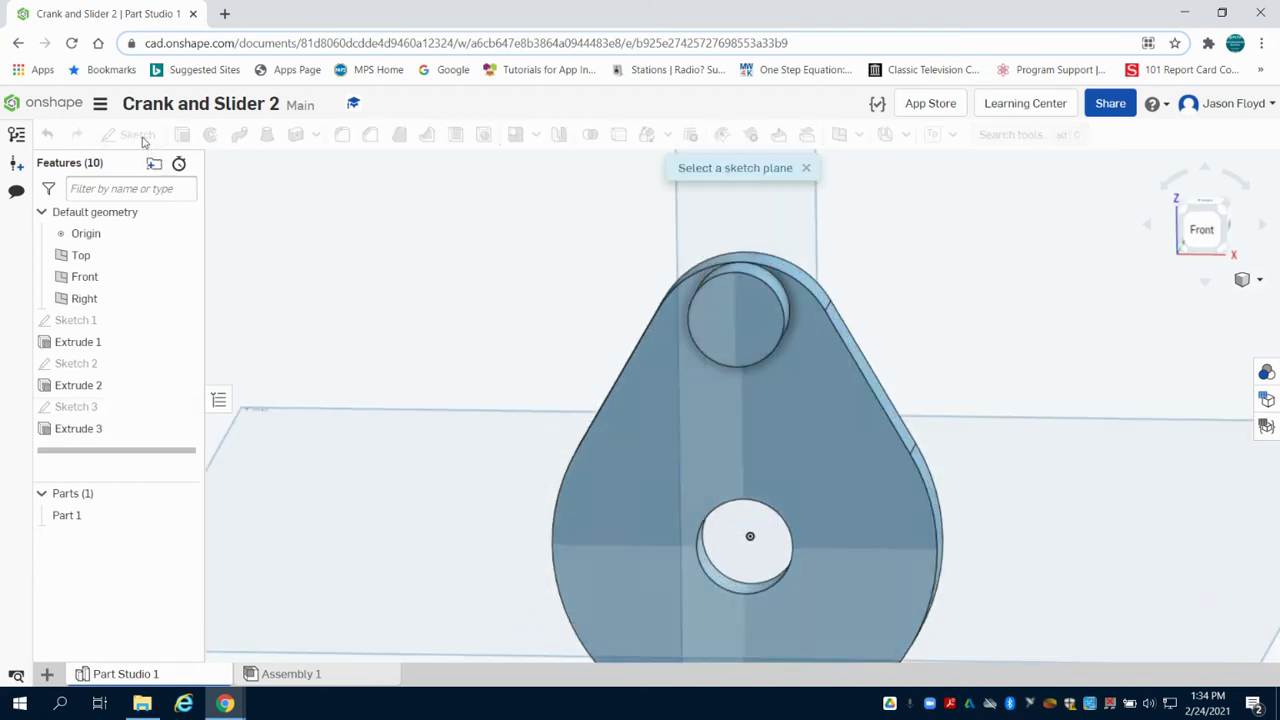
left_click(770, 331)
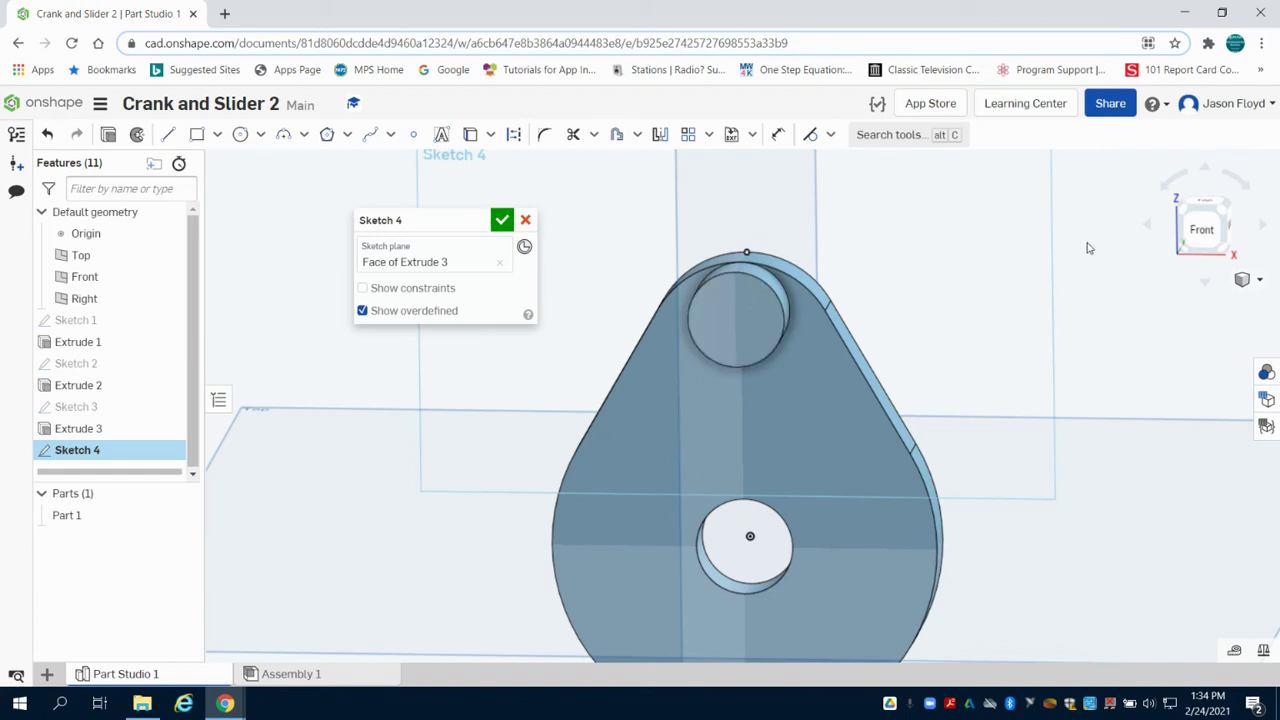
left_click(1202, 229)
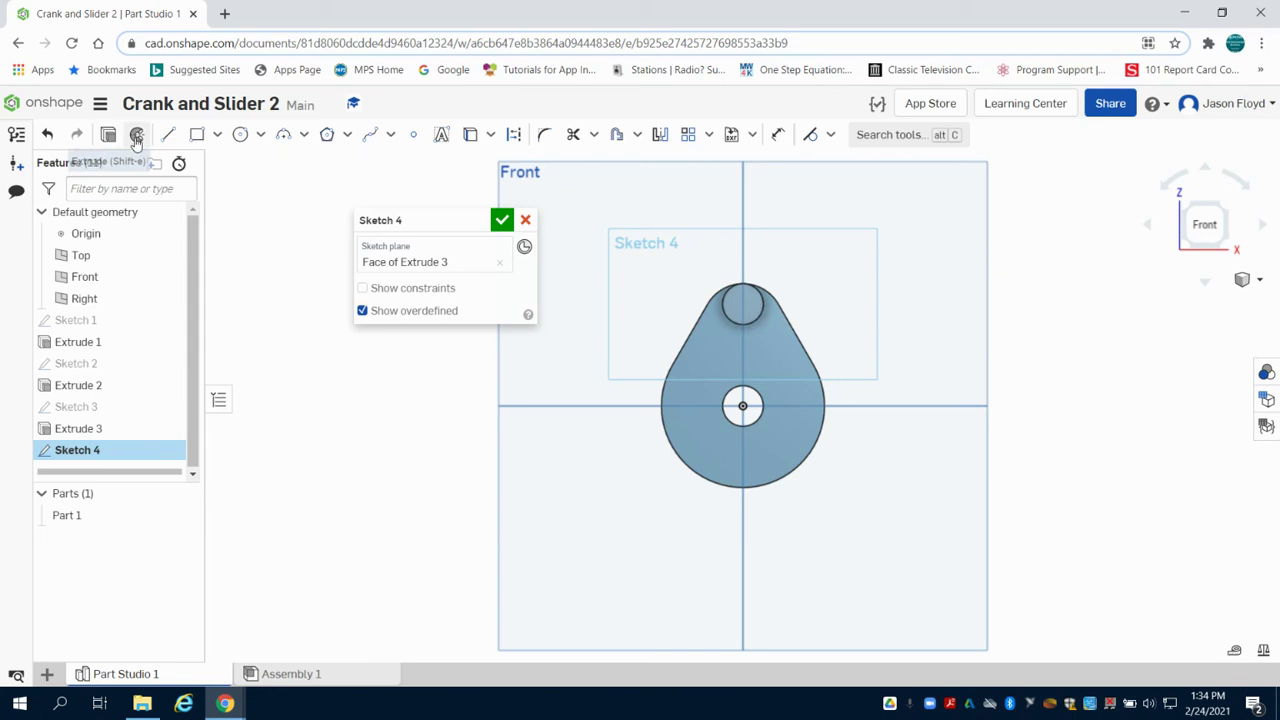
left_click(240, 134)
scroll(760, 297, "up", 5)
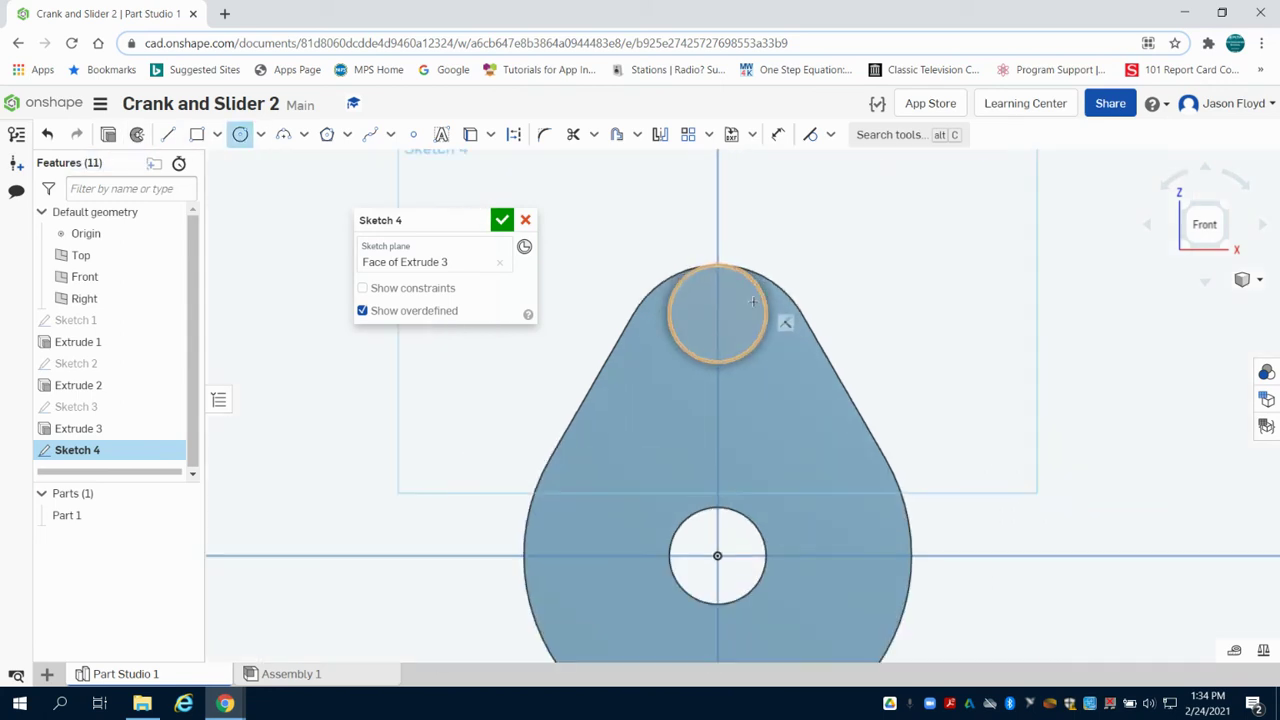
left_click(718, 313)
type("25")
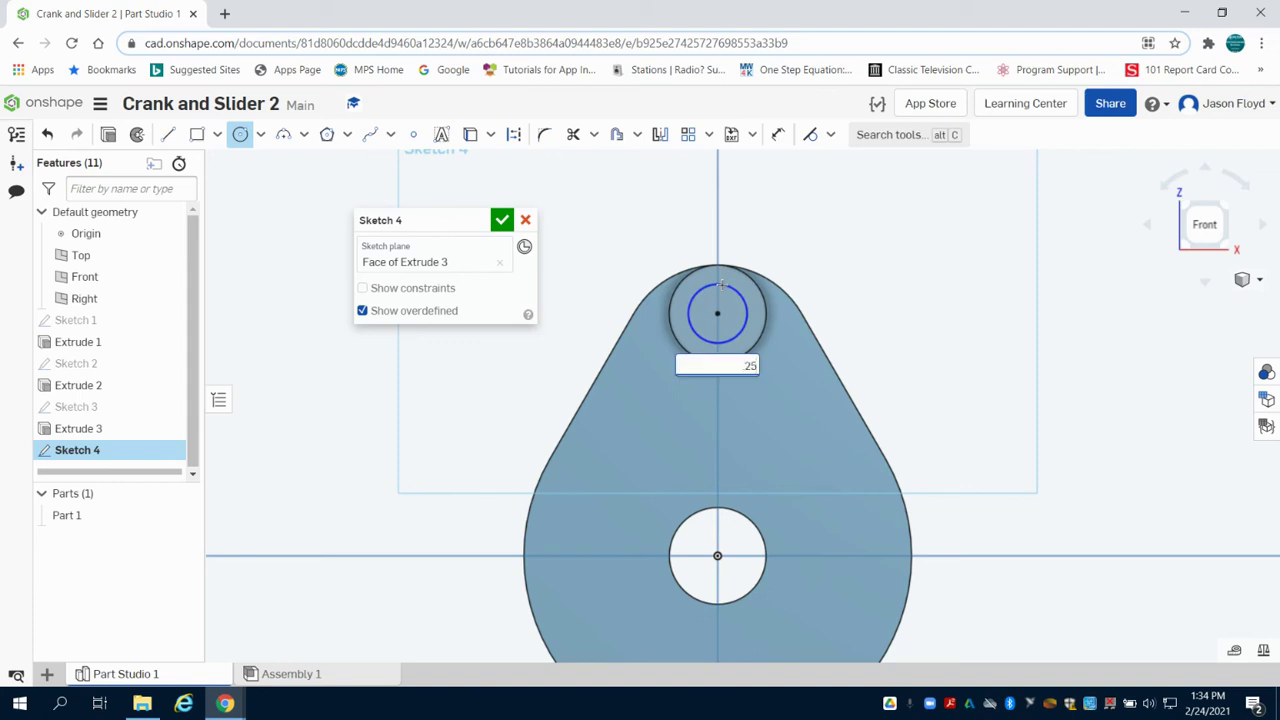
key("Return")
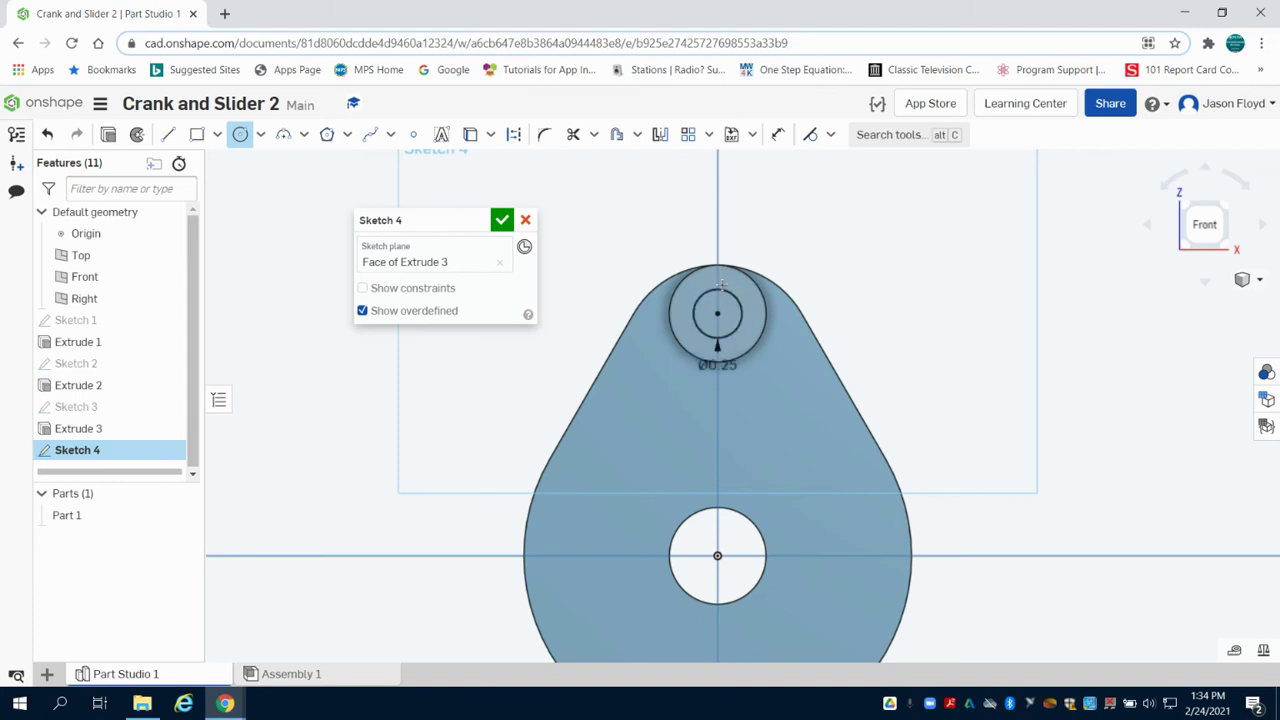
Cut the pin hole 0.25 in deep with a Remove extrude
left_click(100, 140)
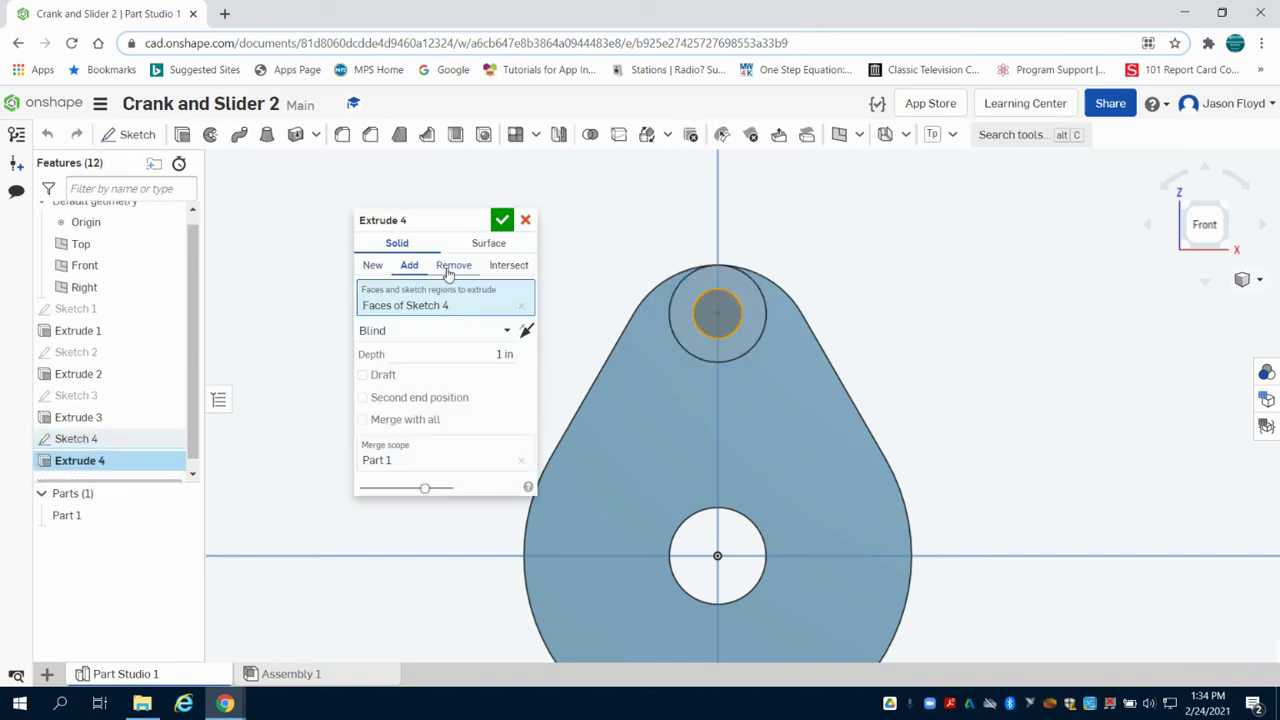
left_click(505, 354)
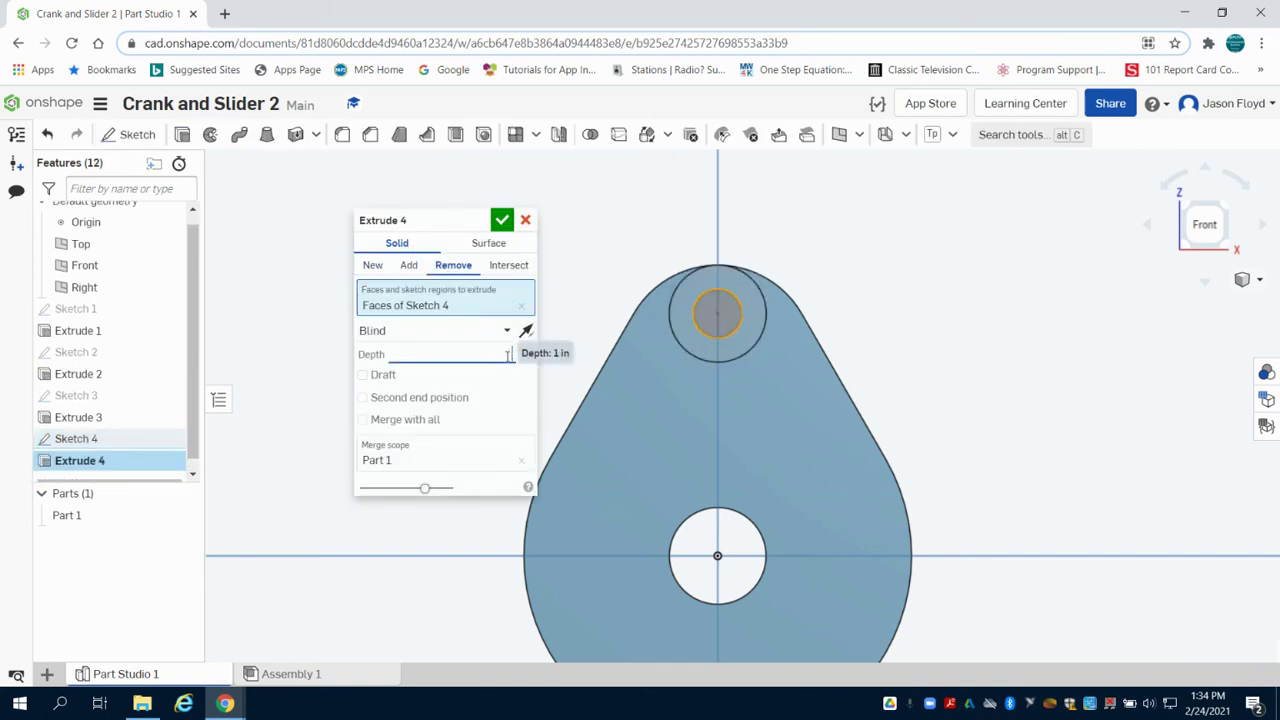
type("0.25")
left_click(502, 219)
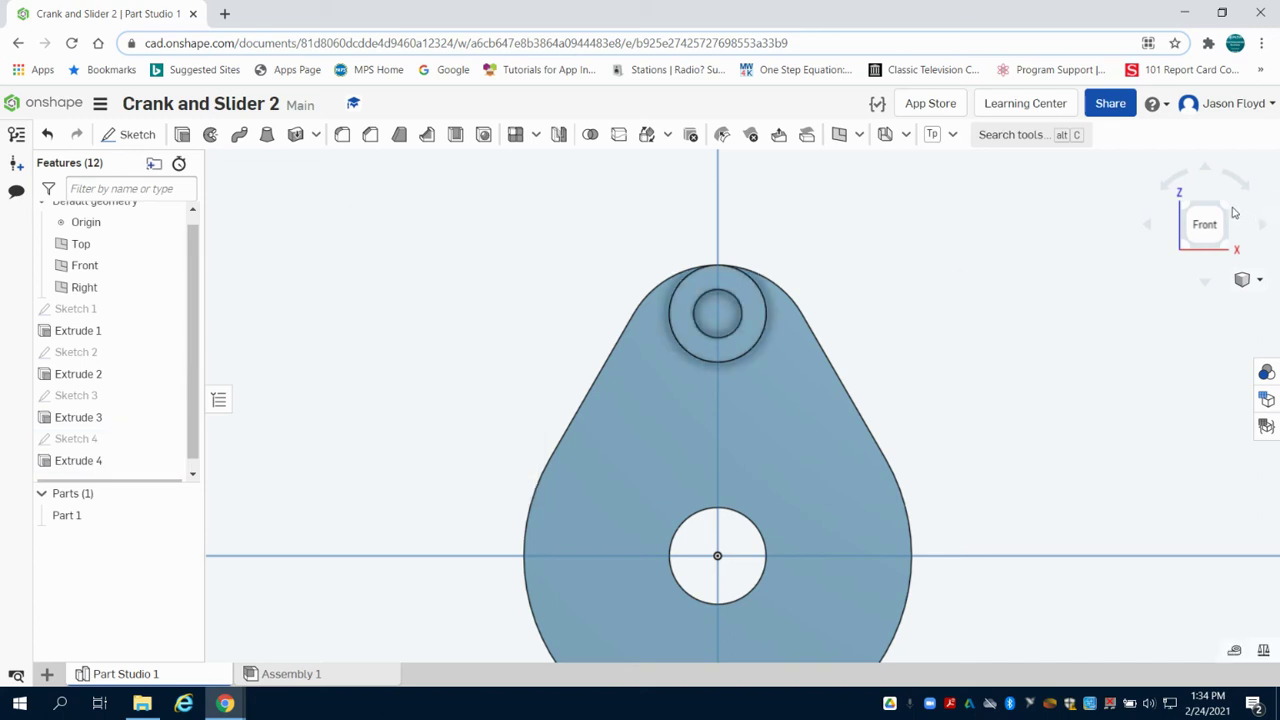
Switch to an isometric view and rename Part 1 to 'Pear Cam'
left_click(1233, 212)
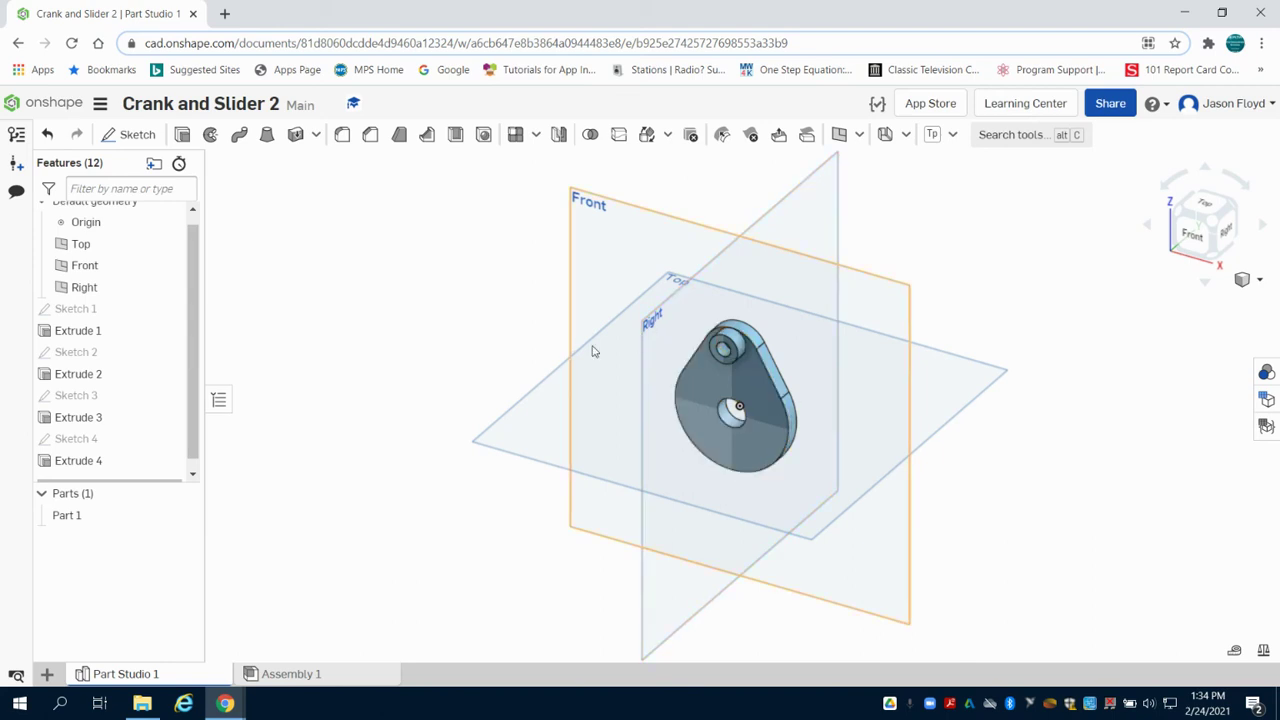
right_click(75, 517)
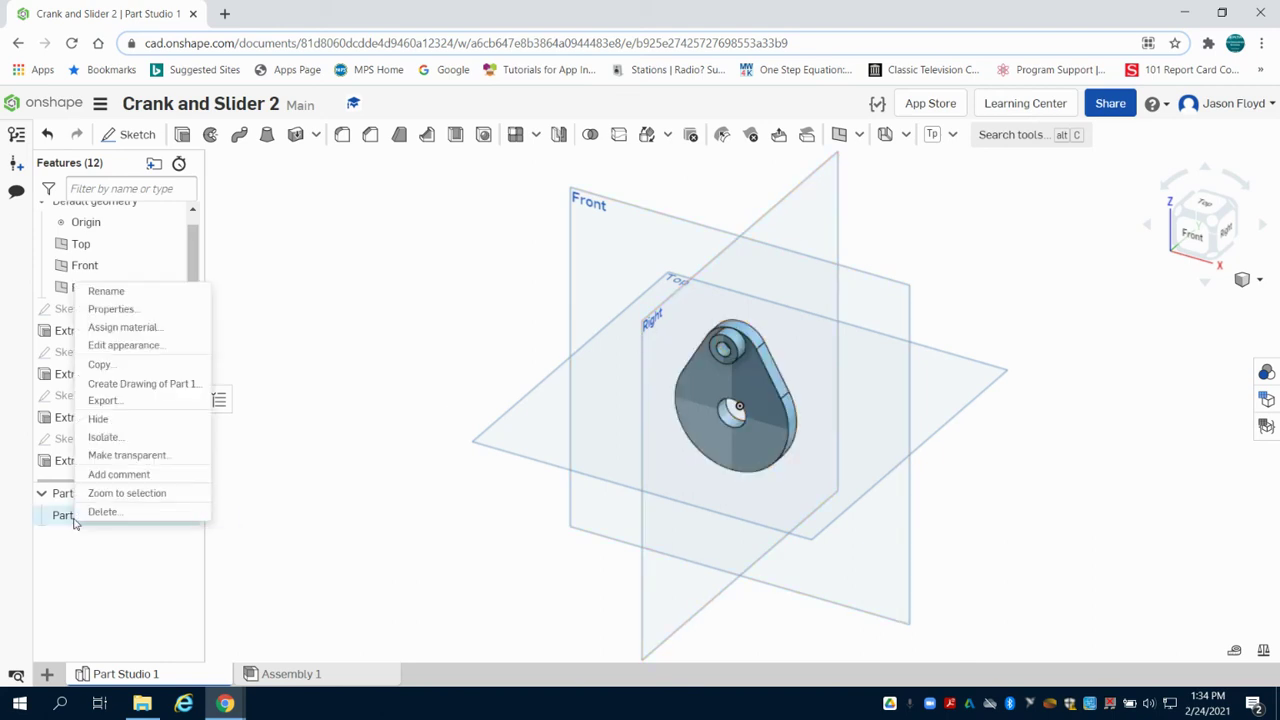
left_click(143, 295)
type("Pear Cam")
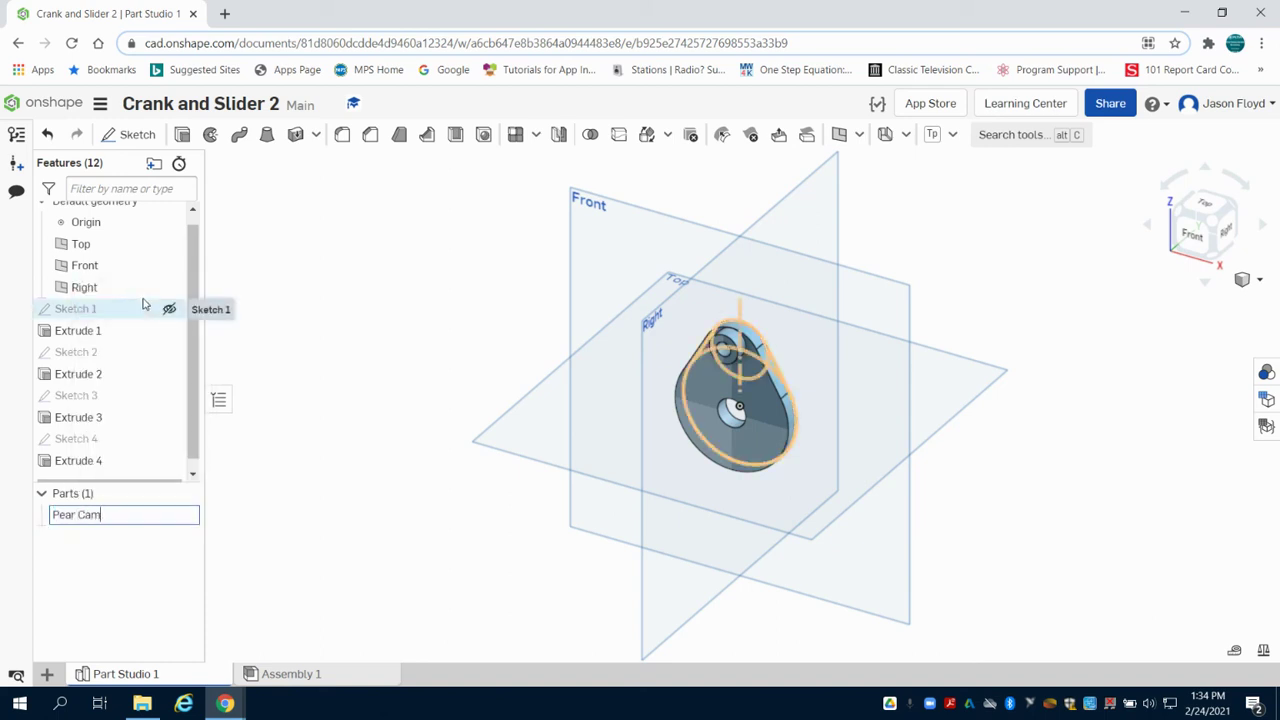
key("Return")
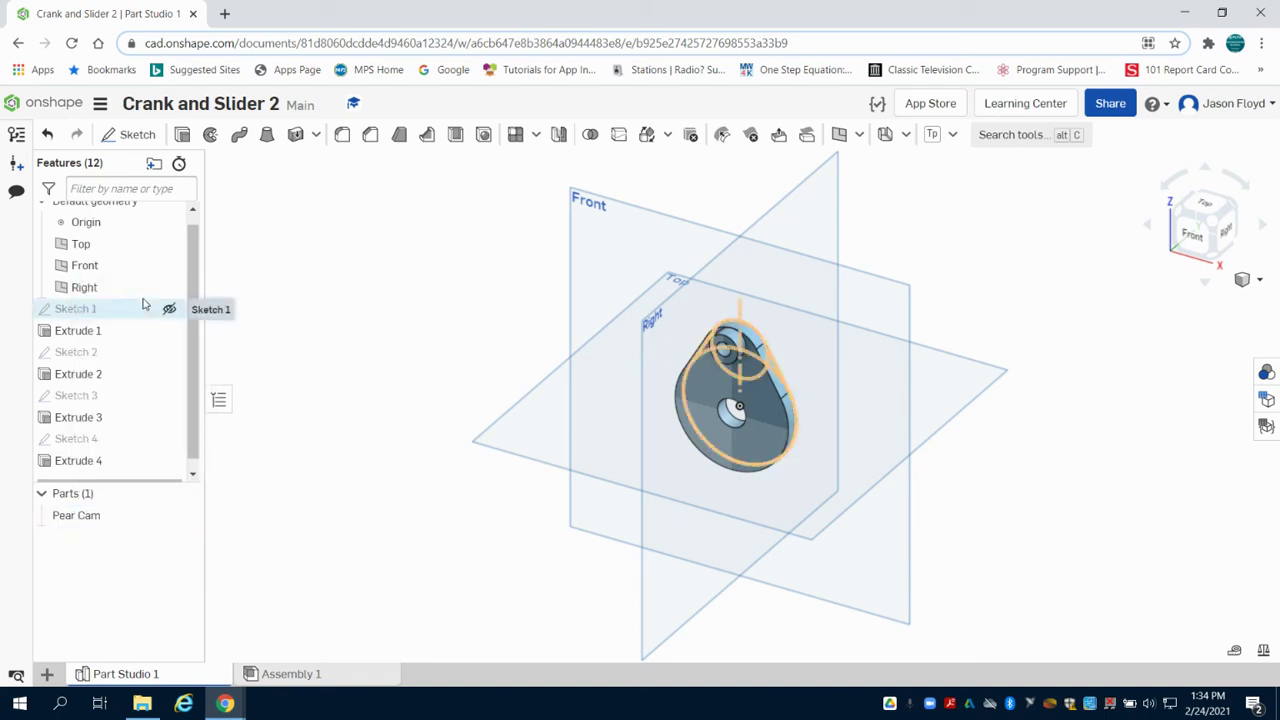
Change the Pear Cam part's appearance to a light purple colour
right_click(93, 518)
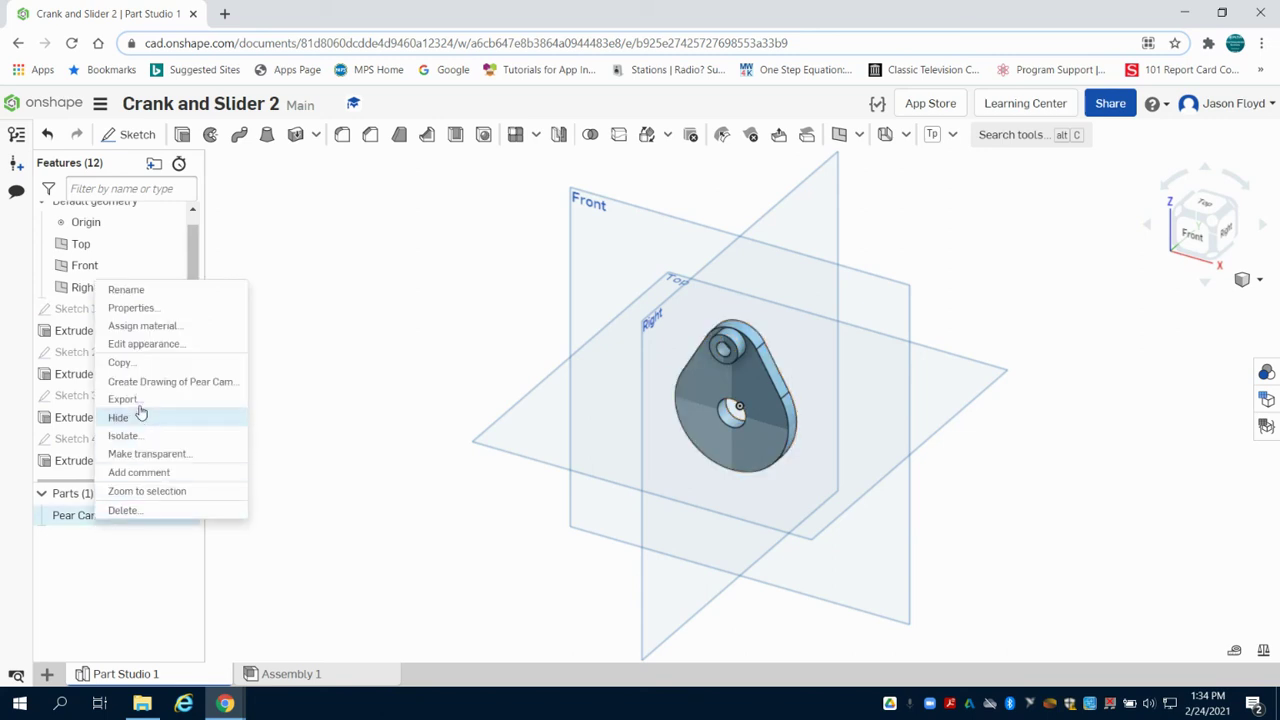
left_click(213, 344)
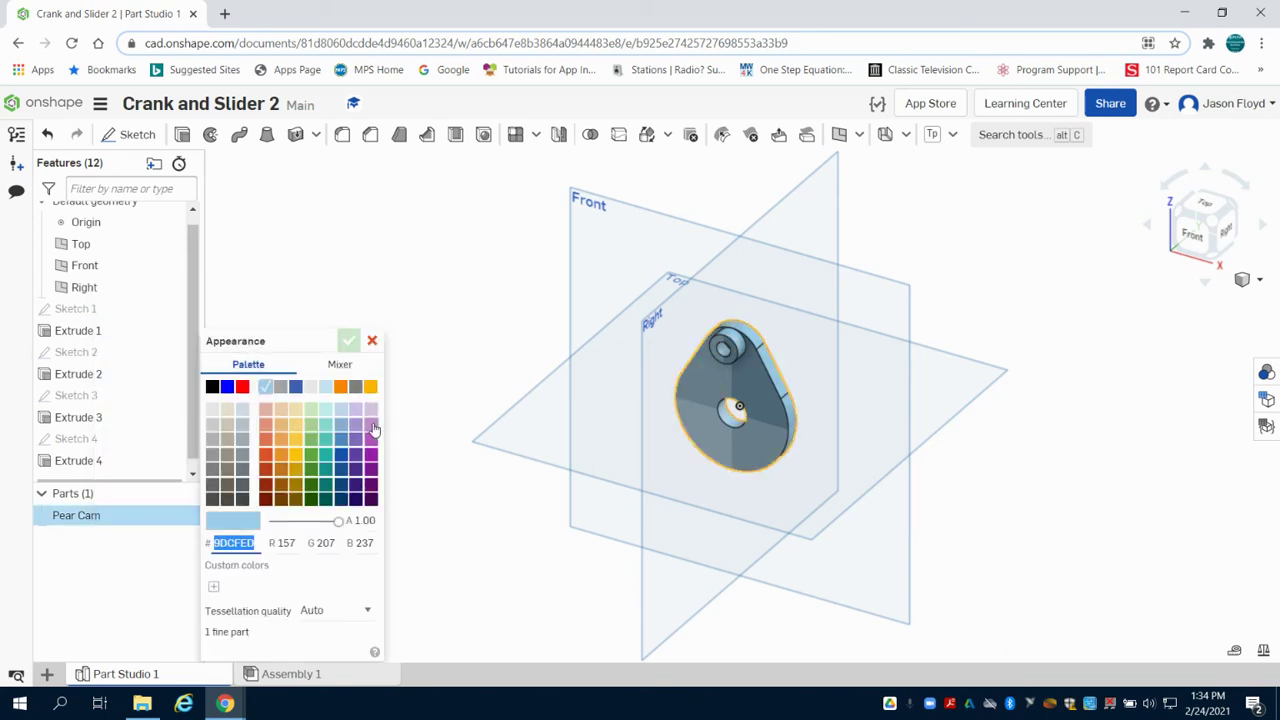
left_click(371, 425)
left_click(347, 342)
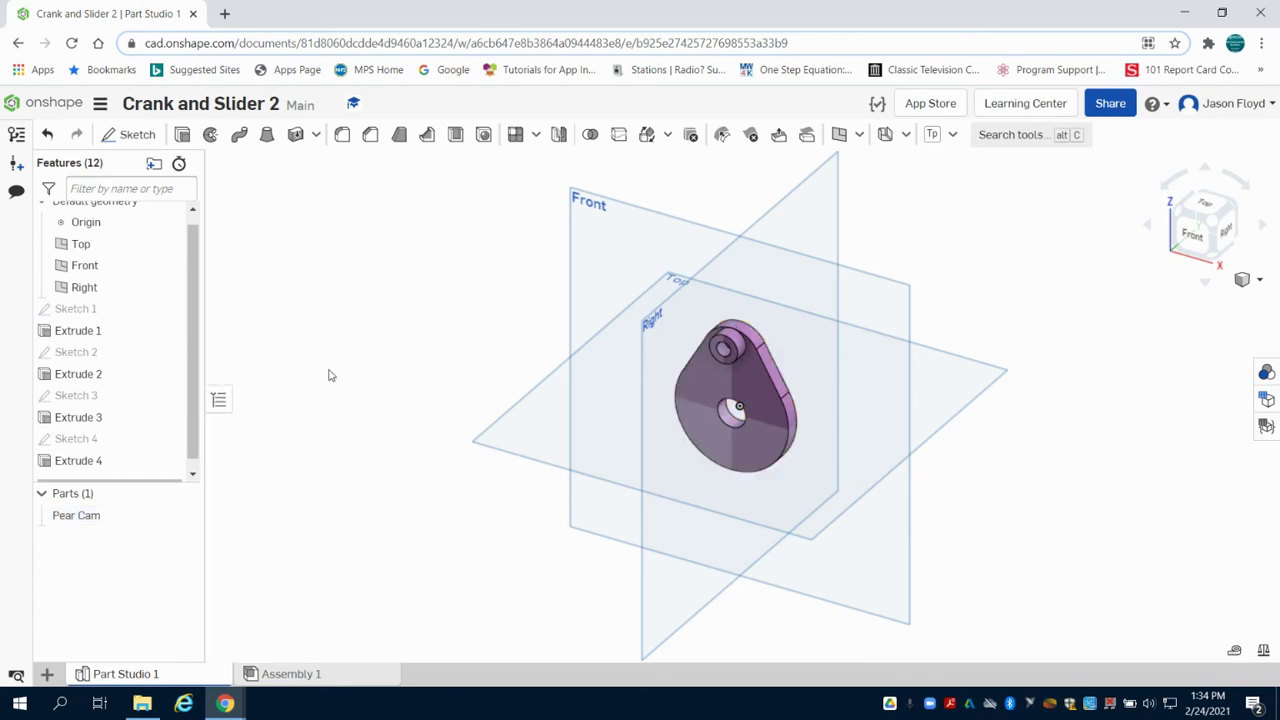